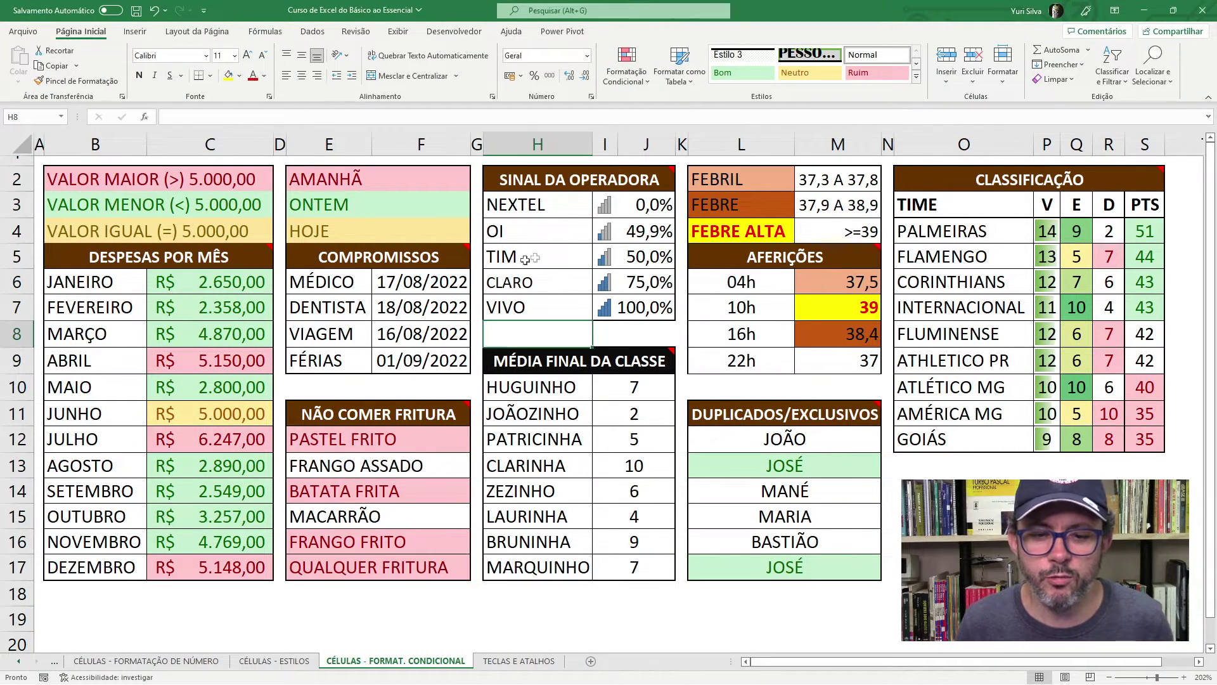
Step: Inspect the NEXTEL, CLARO and VIVO signal percentage cells
drag(631, 204, 634, 307)
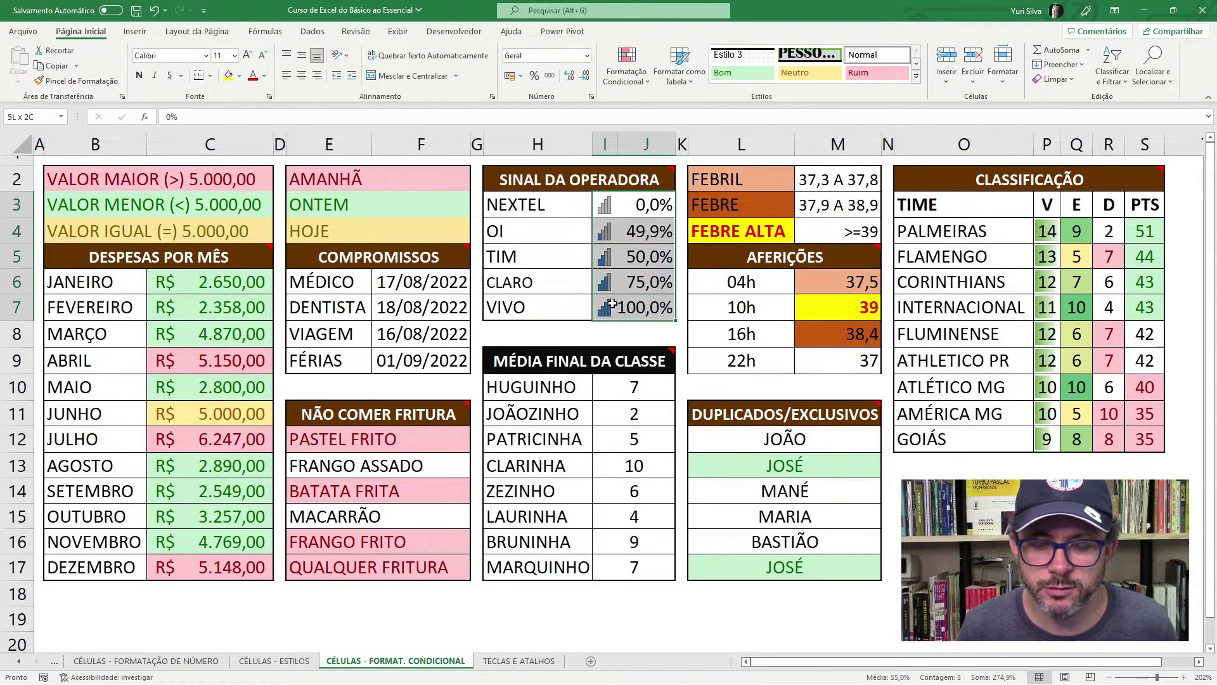
click(640, 204)
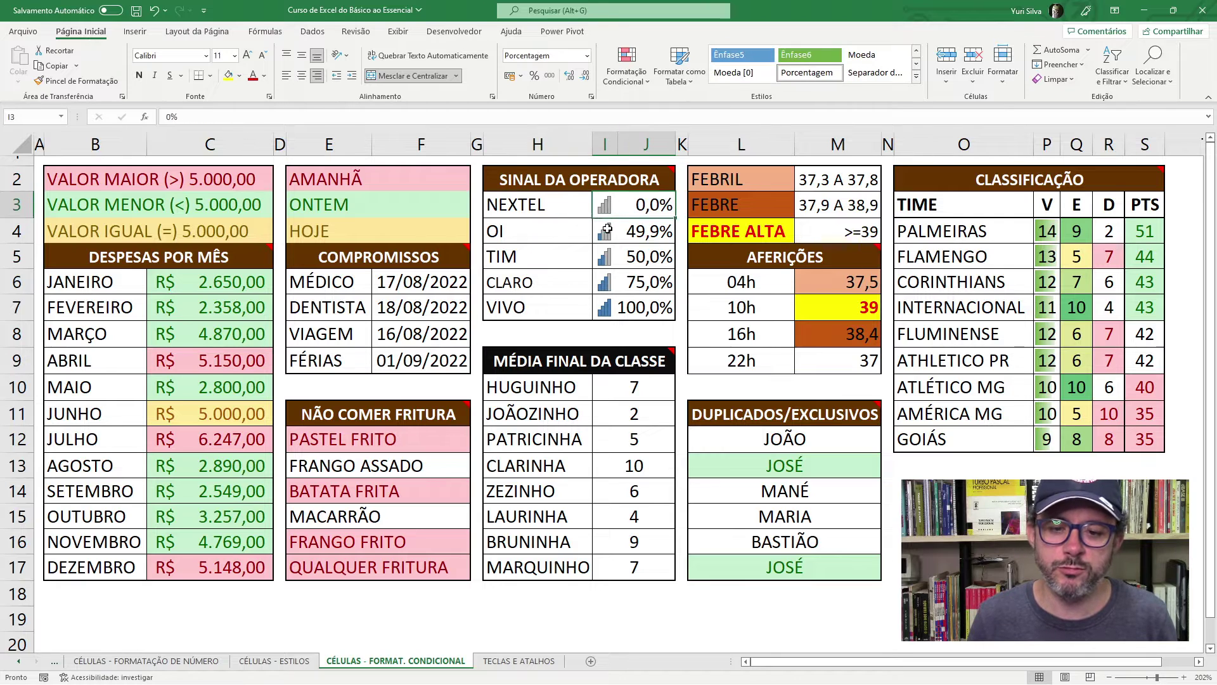
click(610, 278)
click(618, 307)
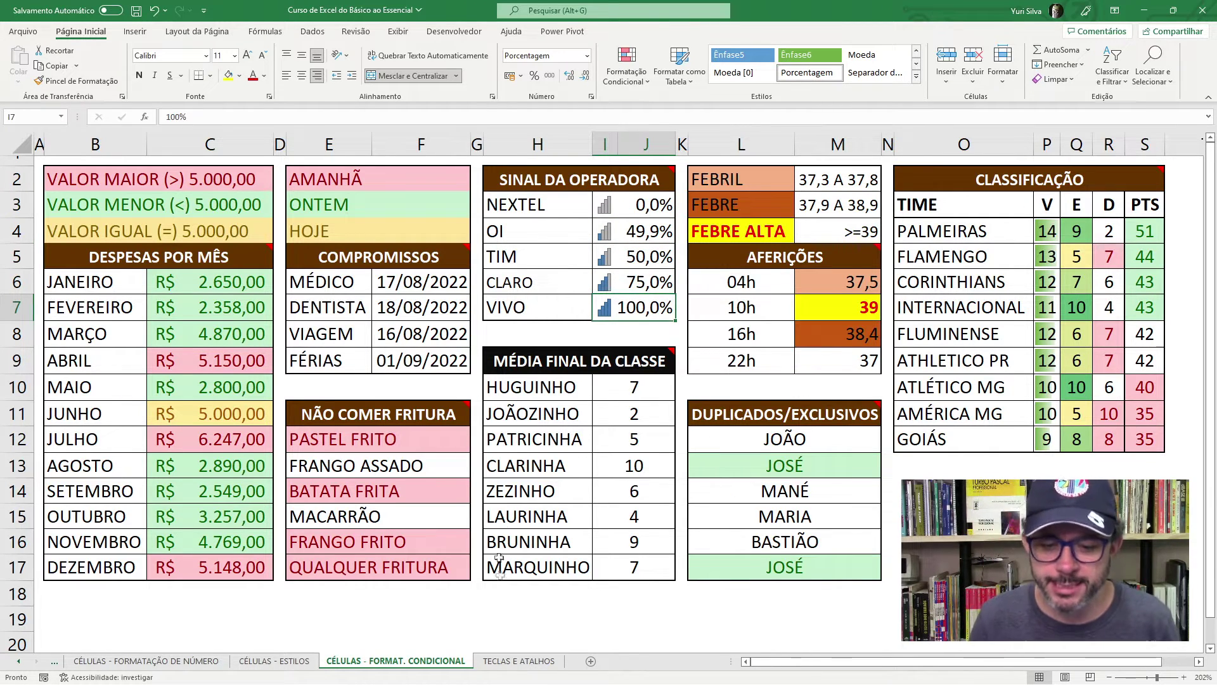
Step: Review the student names H10:H17 and the MÉDIA FINAL DA CLASSE header note
click(532, 405)
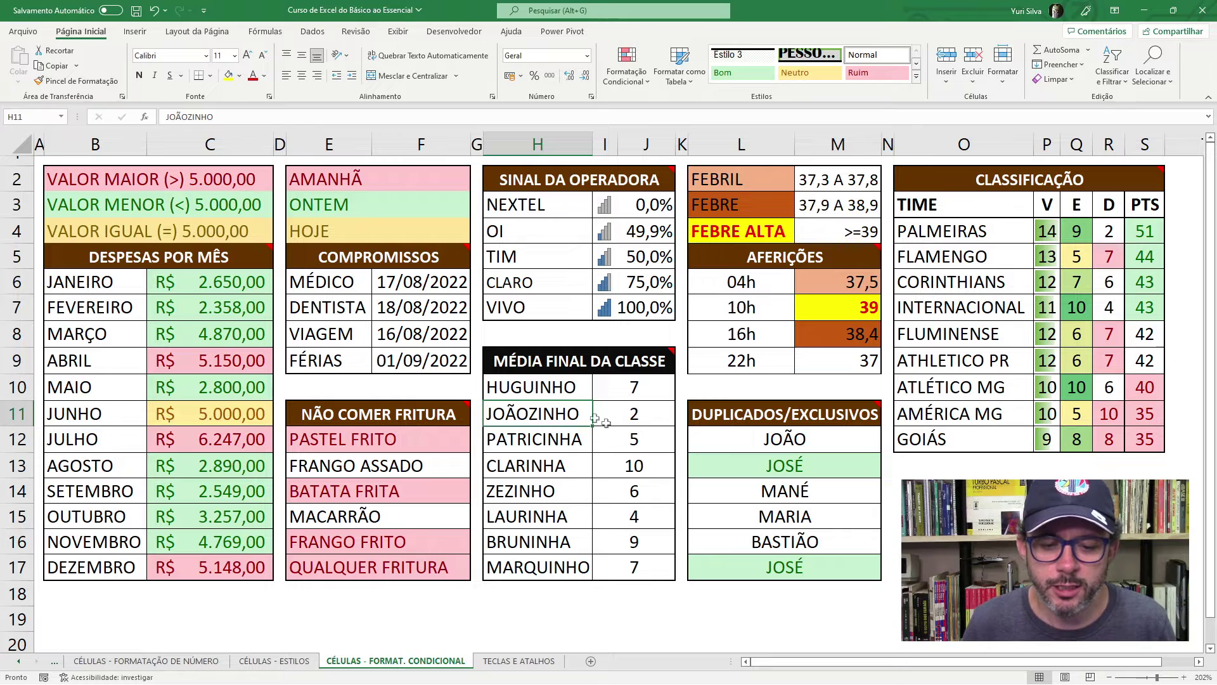
click(533, 390)
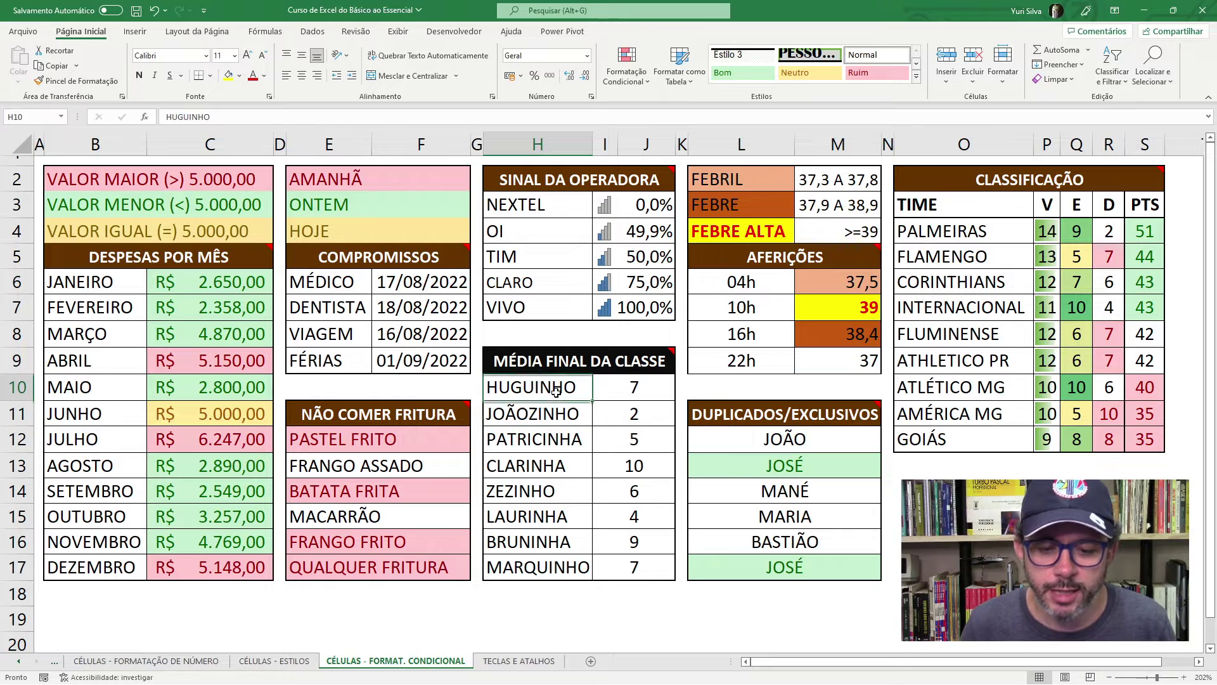
click(530, 362)
click(545, 386)
click(545, 413)
click(544, 441)
click(545, 466)
click(548, 492)
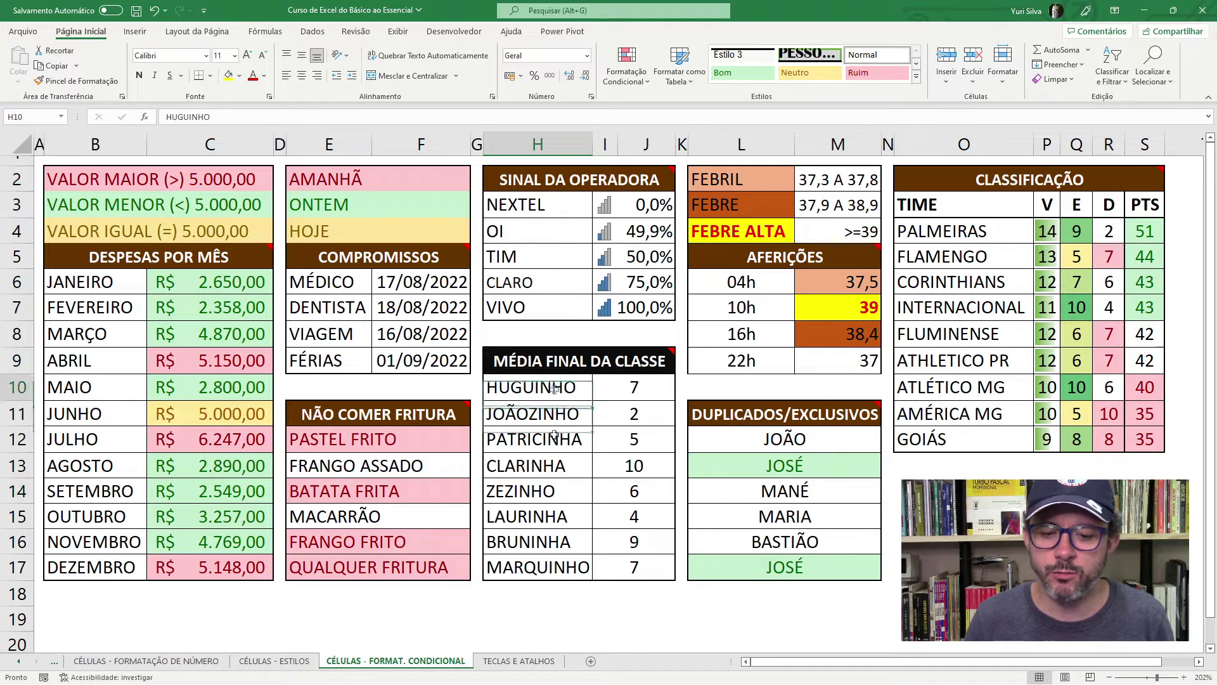
drag(551, 387, 589, 573)
Step: Inspect the final grade cells, starting with HUGUINHO's grade
drag(634, 388, 636, 571)
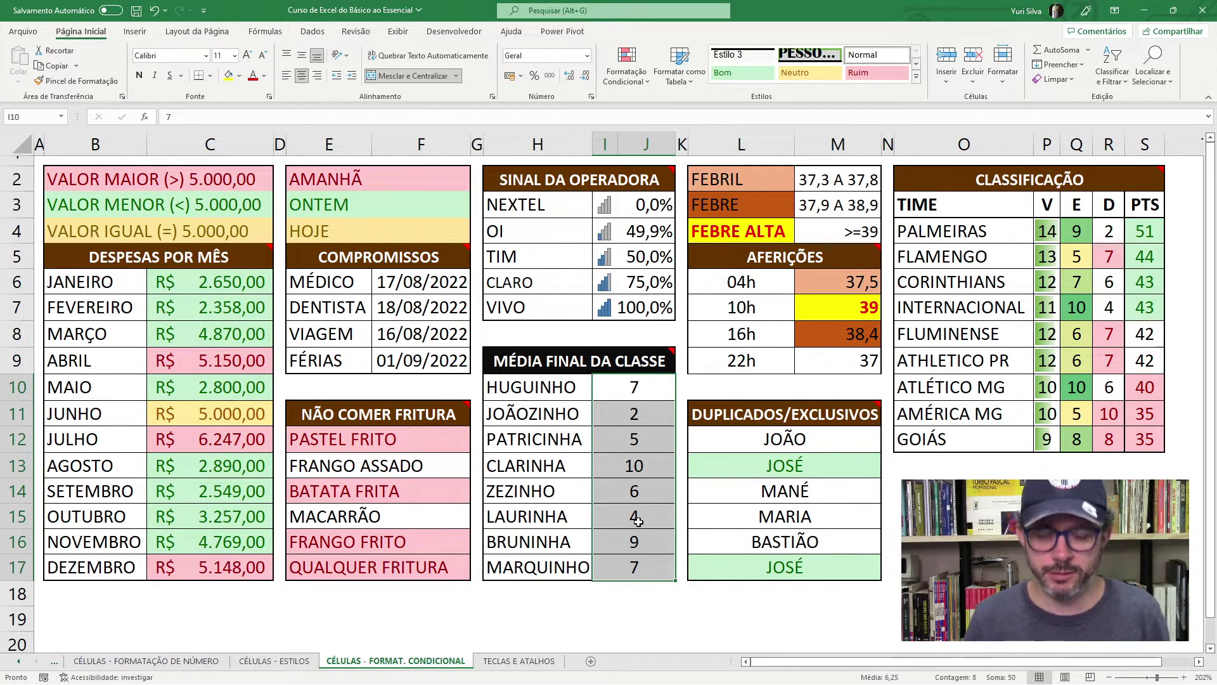
click(634, 388)
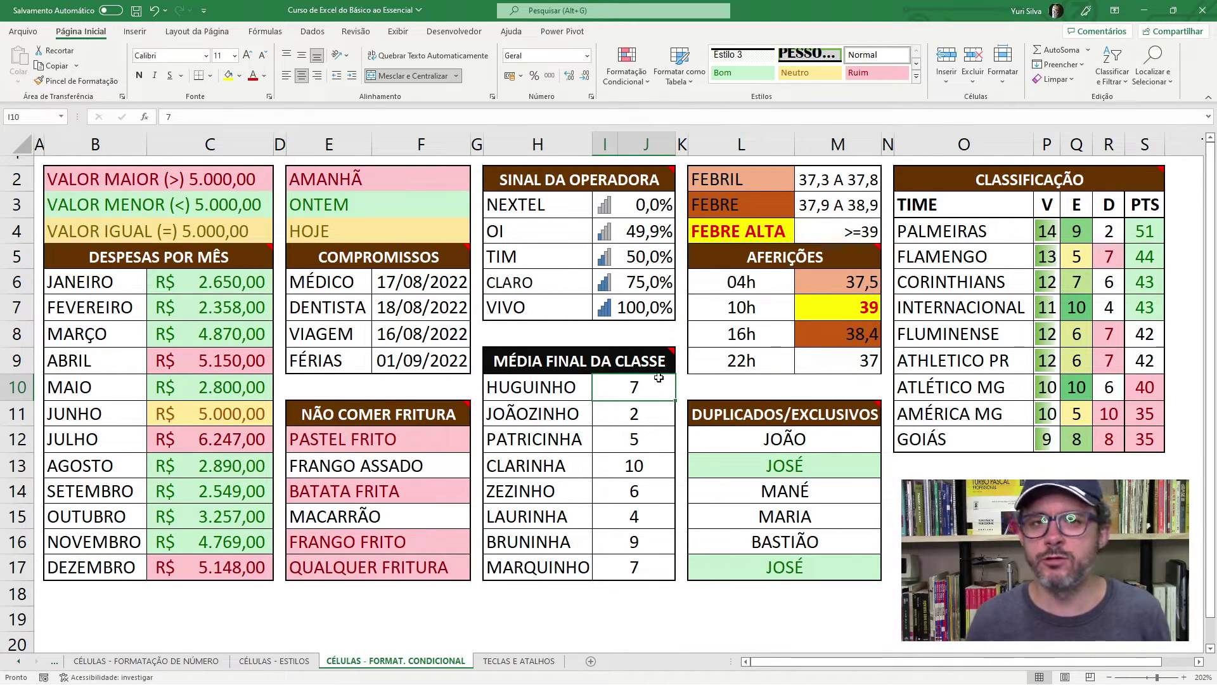
click(608, 408)
click(615, 392)
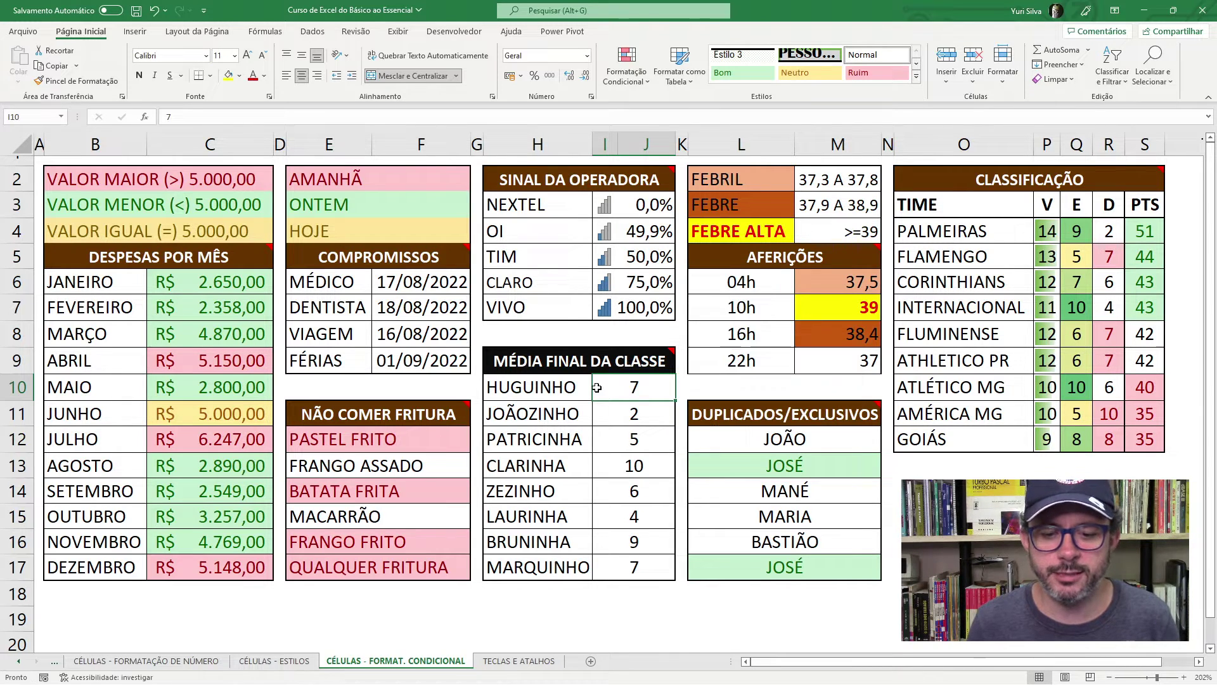
Step: Apply the 3 Símbolos (Circulados) icon set to the eight grades I10:J17
drag(626, 393, 624, 561)
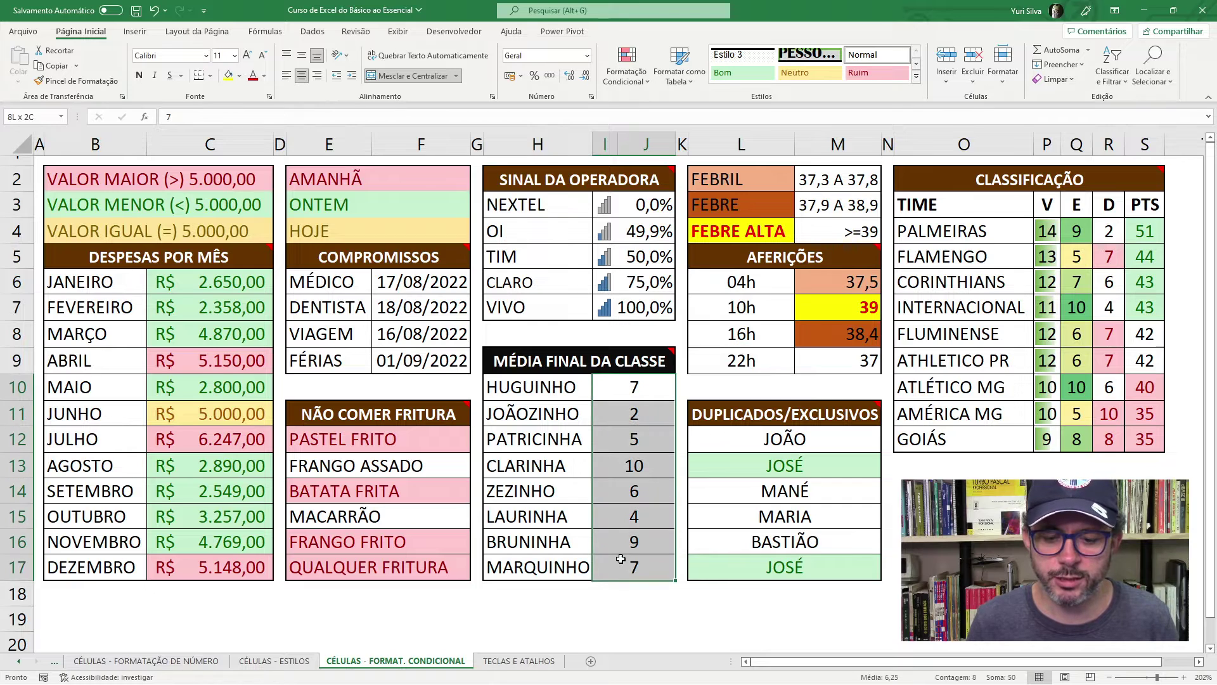
click(635, 390)
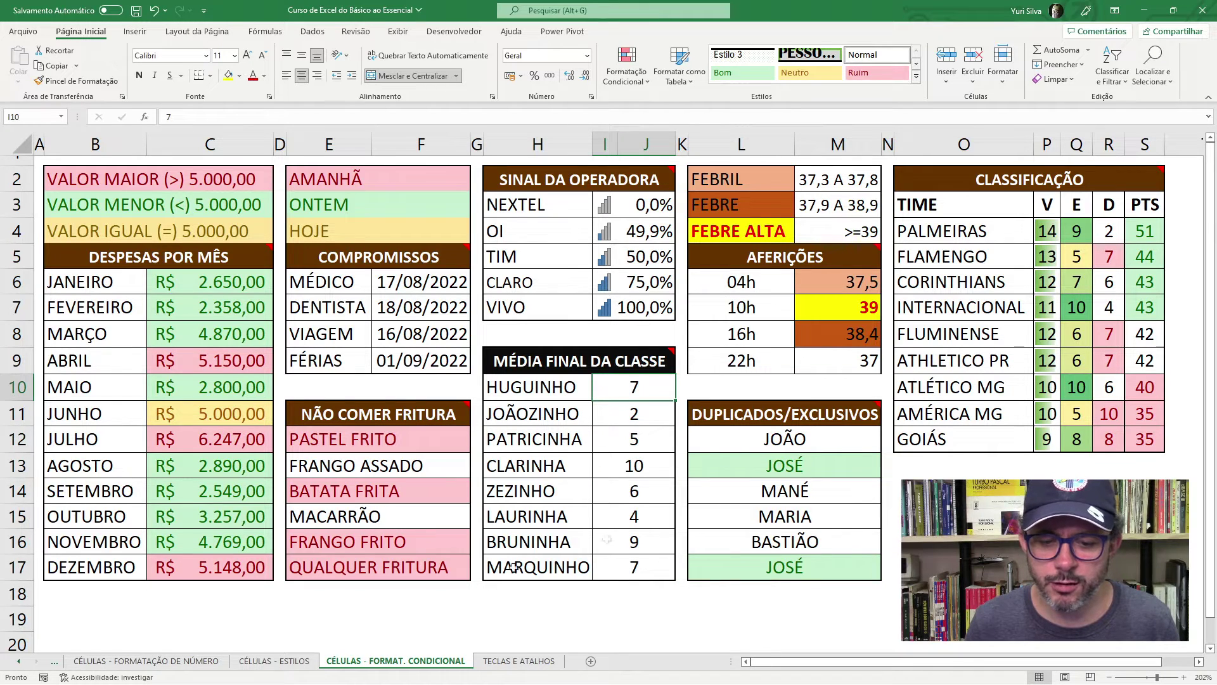
drag(635, 388, 634, 562)
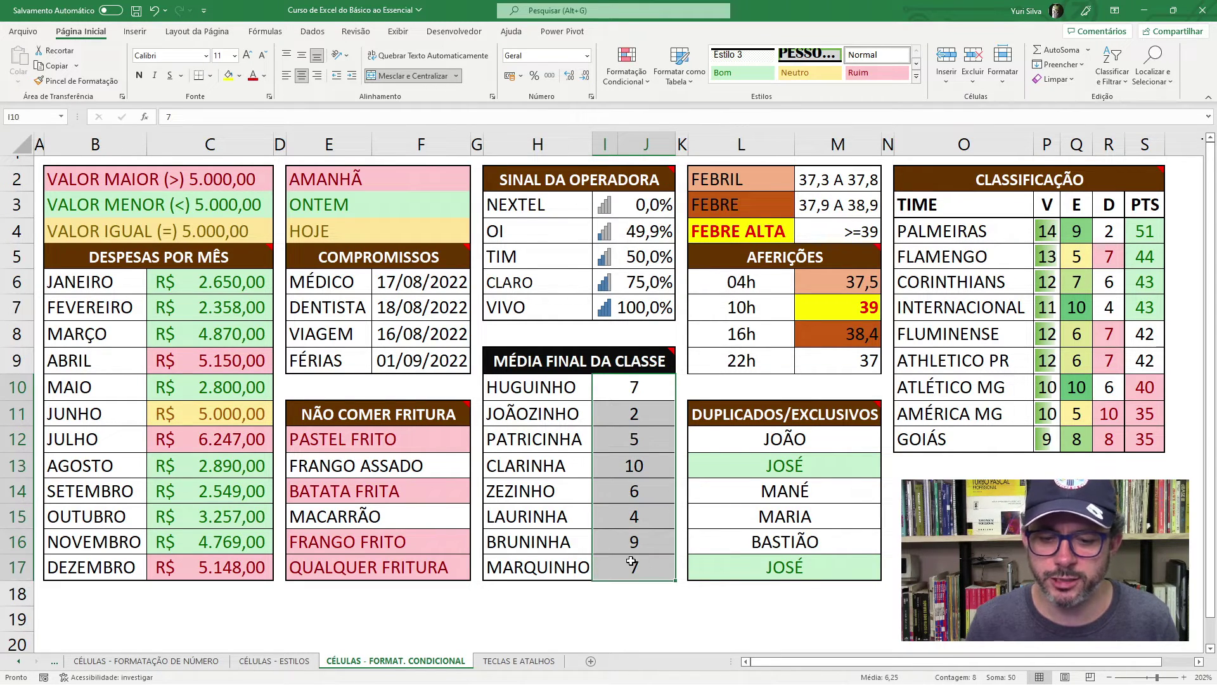
click(632, 68)
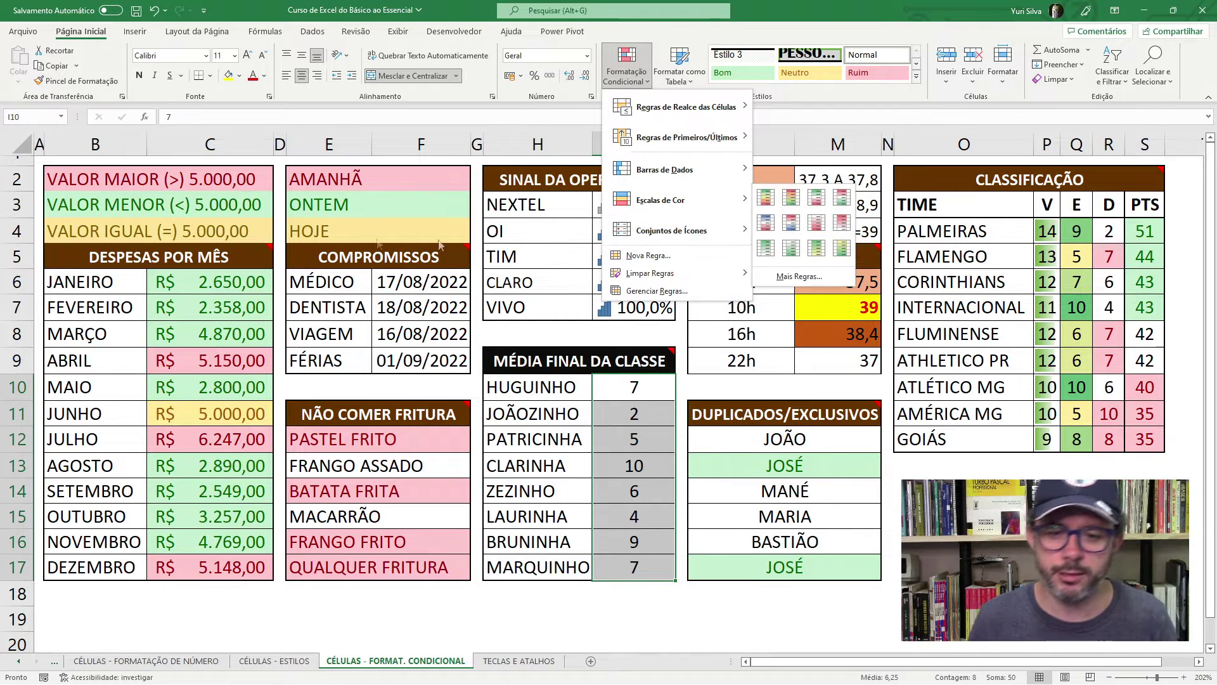
mouse_move(671, 230)
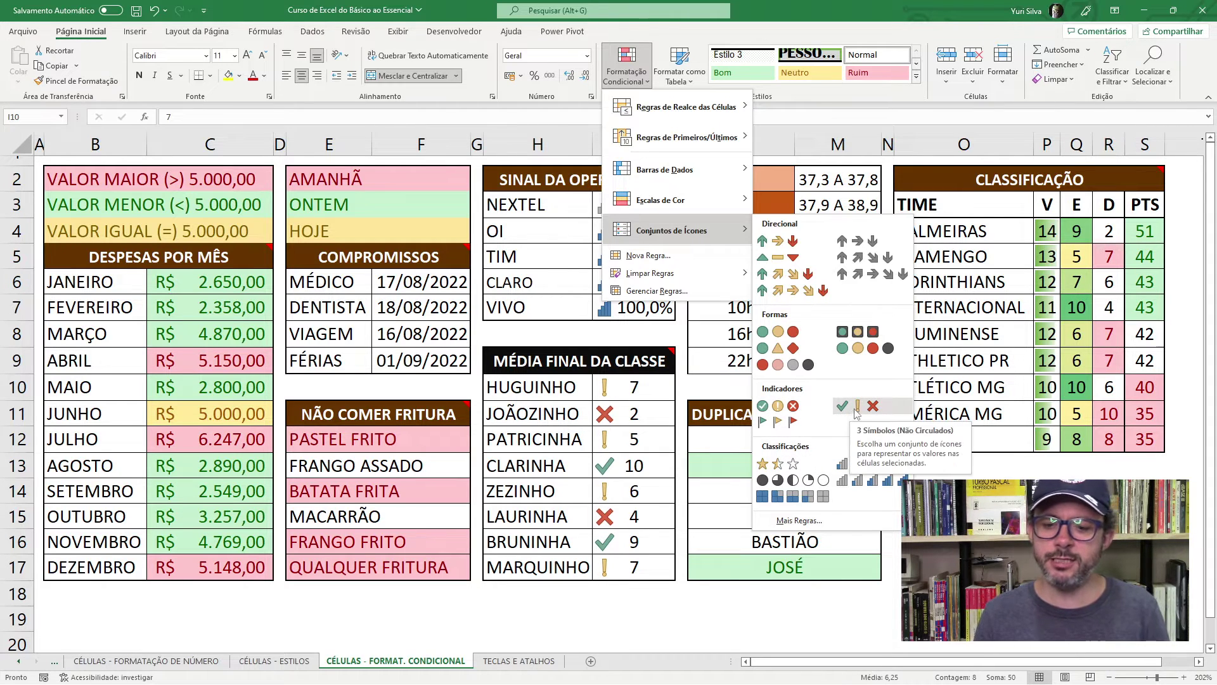
click(794, 405)
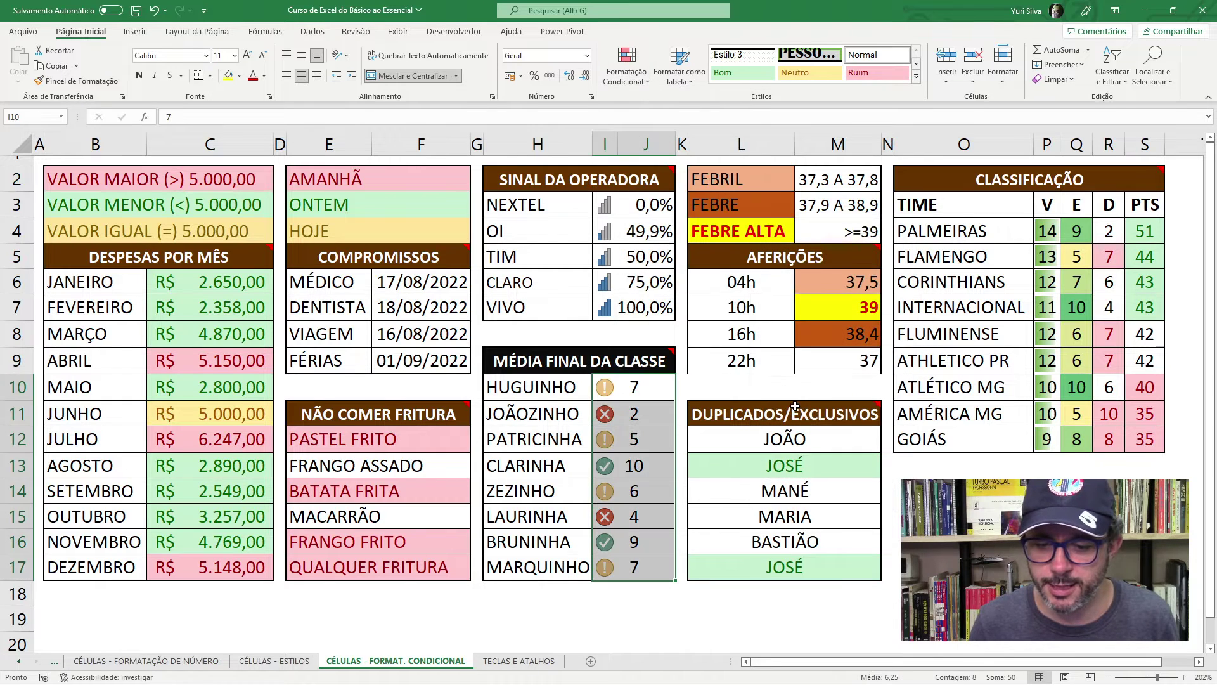
click(615, 396)
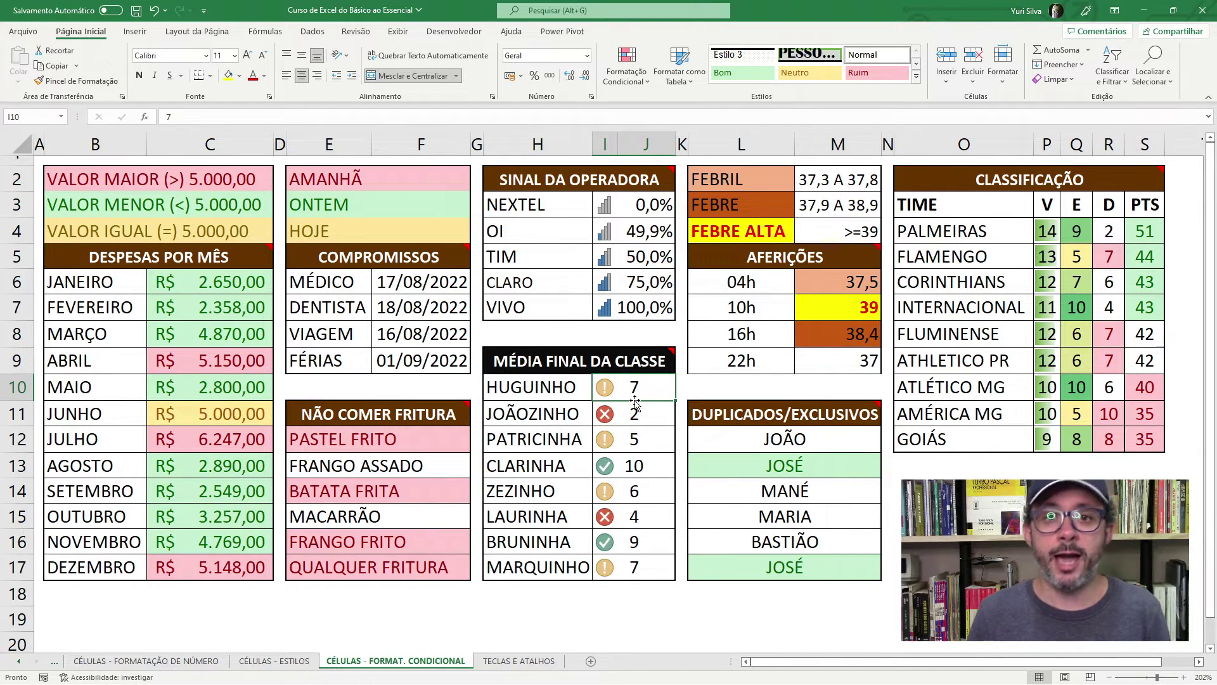
drag(636, 388, 637, 561)
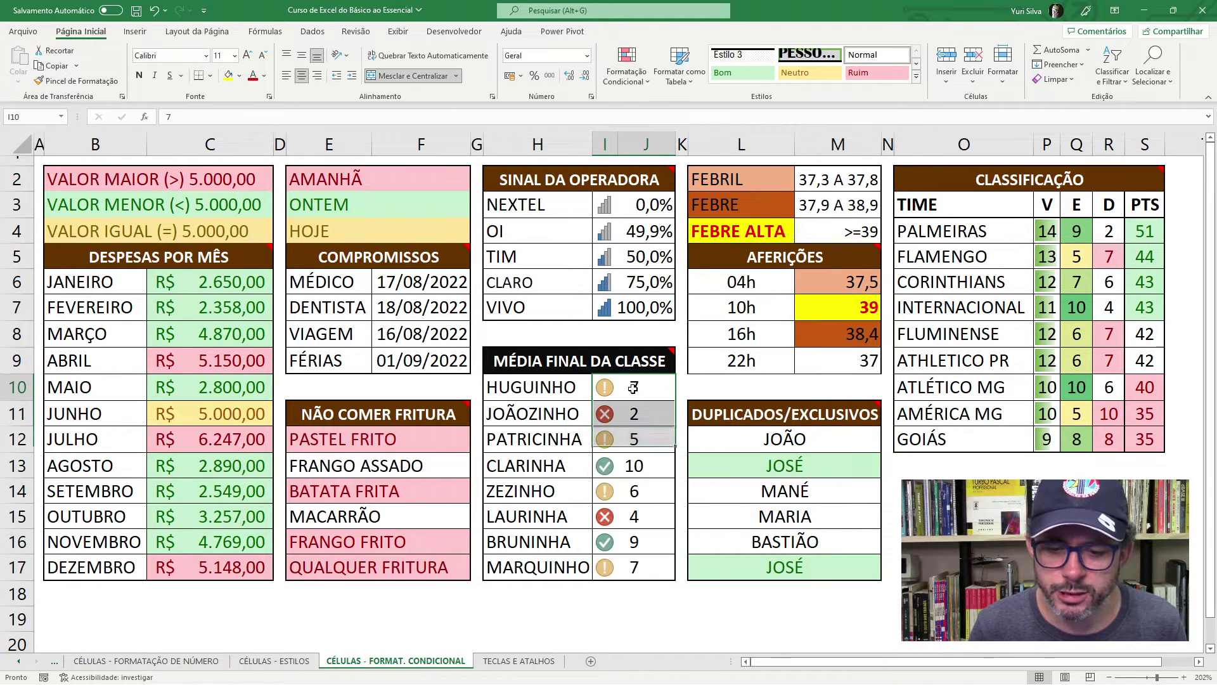
drag(632, 404, 634, 388)
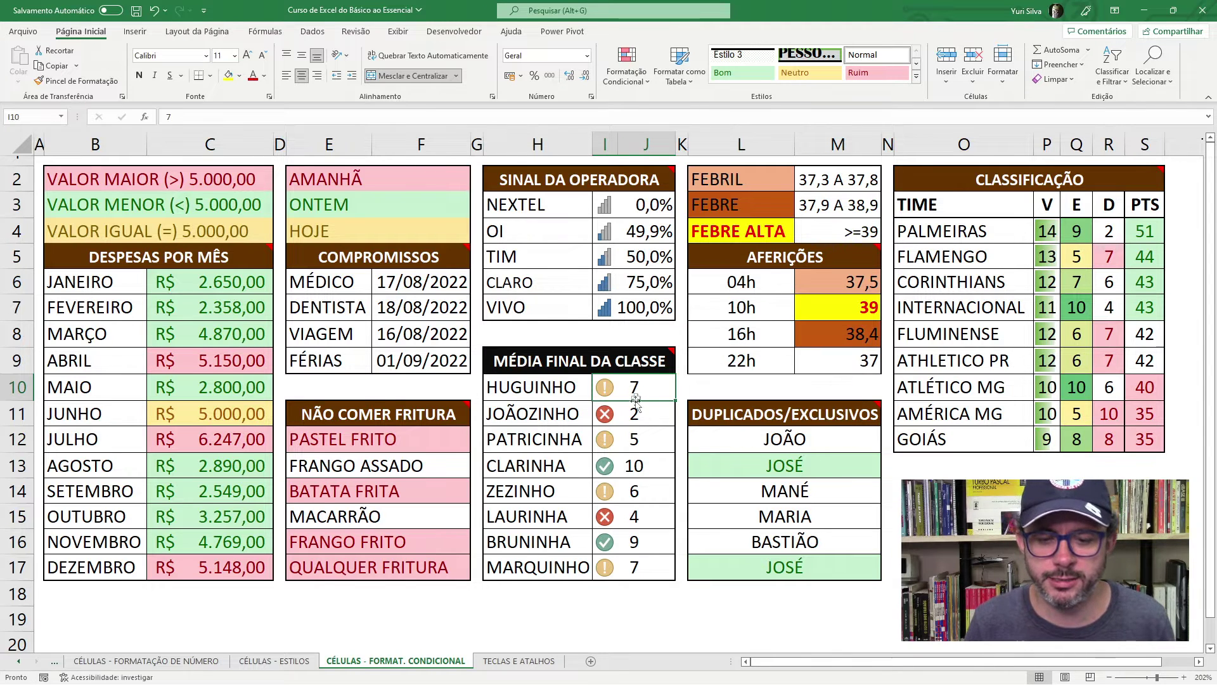
drag(632, 386, 634, 564)
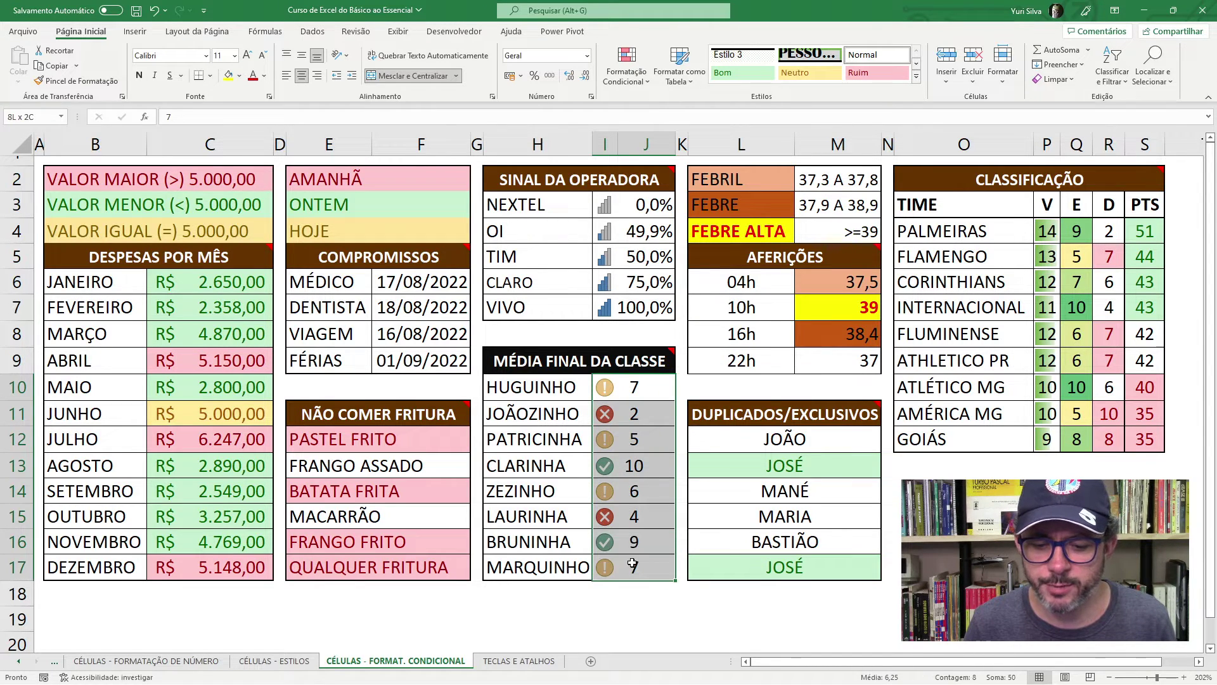
click(627, 60)
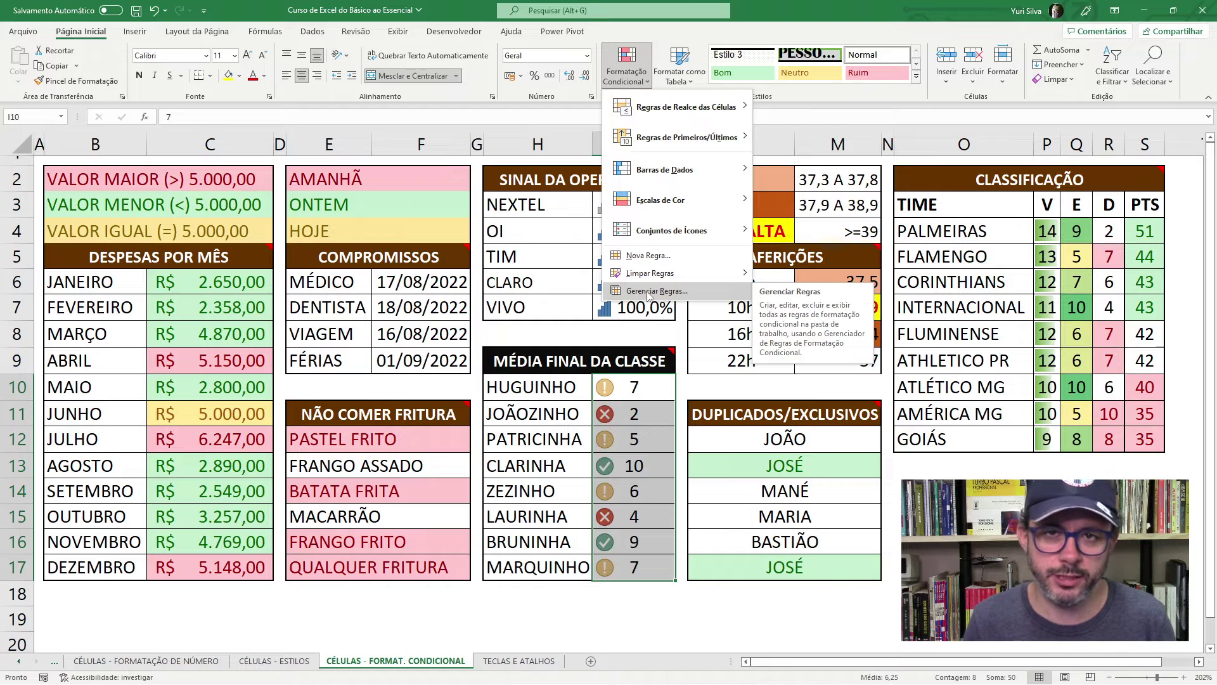
Step: Open Gerenciar Regras to list the icon-set rule on =$I$10:$J$17
click(647, 292)
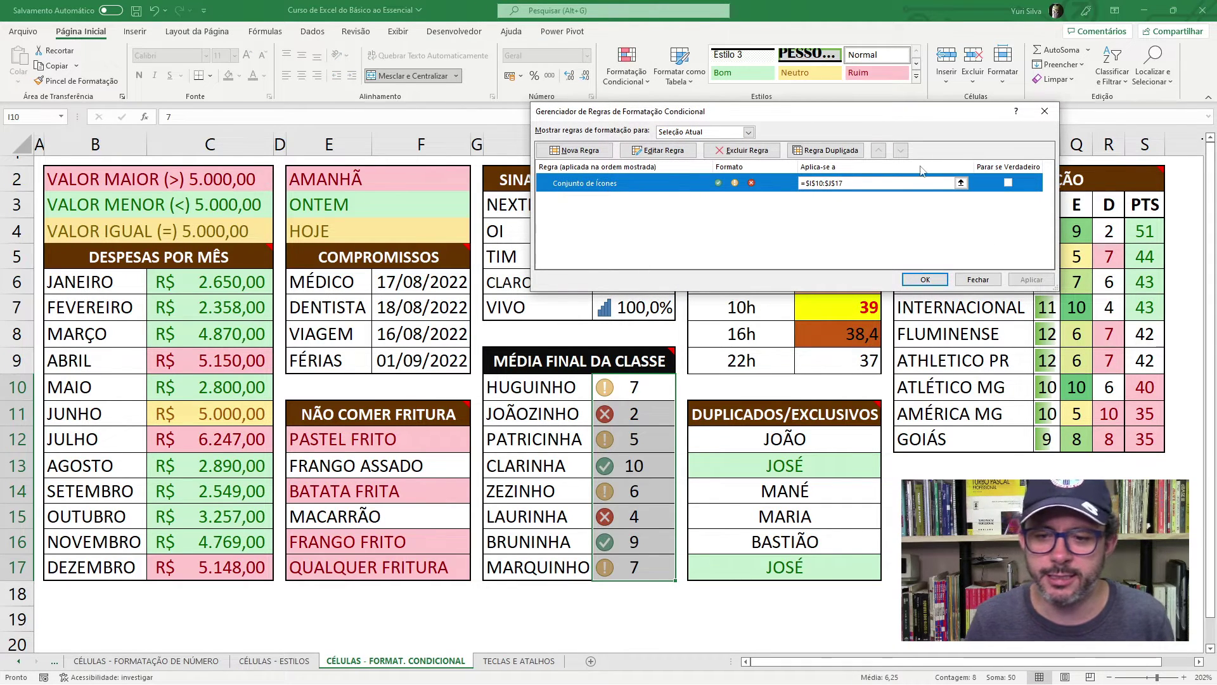
Step: Edit the icon-set rule, switching both threshold types to Número
double_click(625, 185)
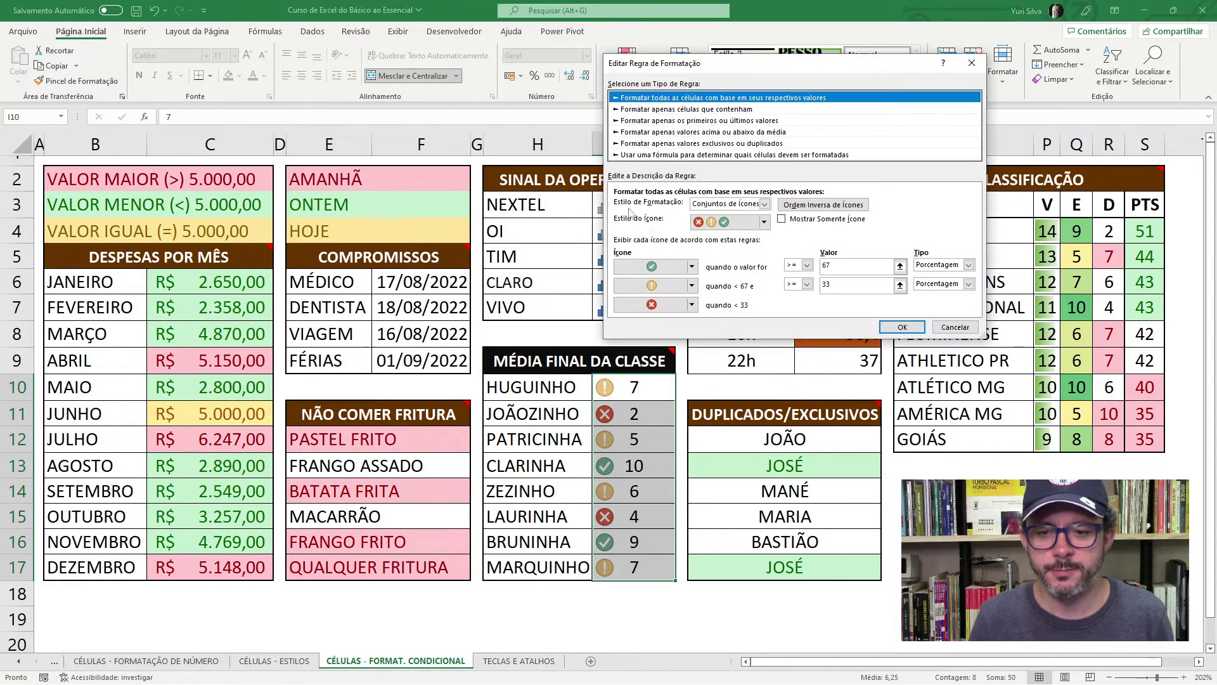
drag(790, 77, 868, 112)
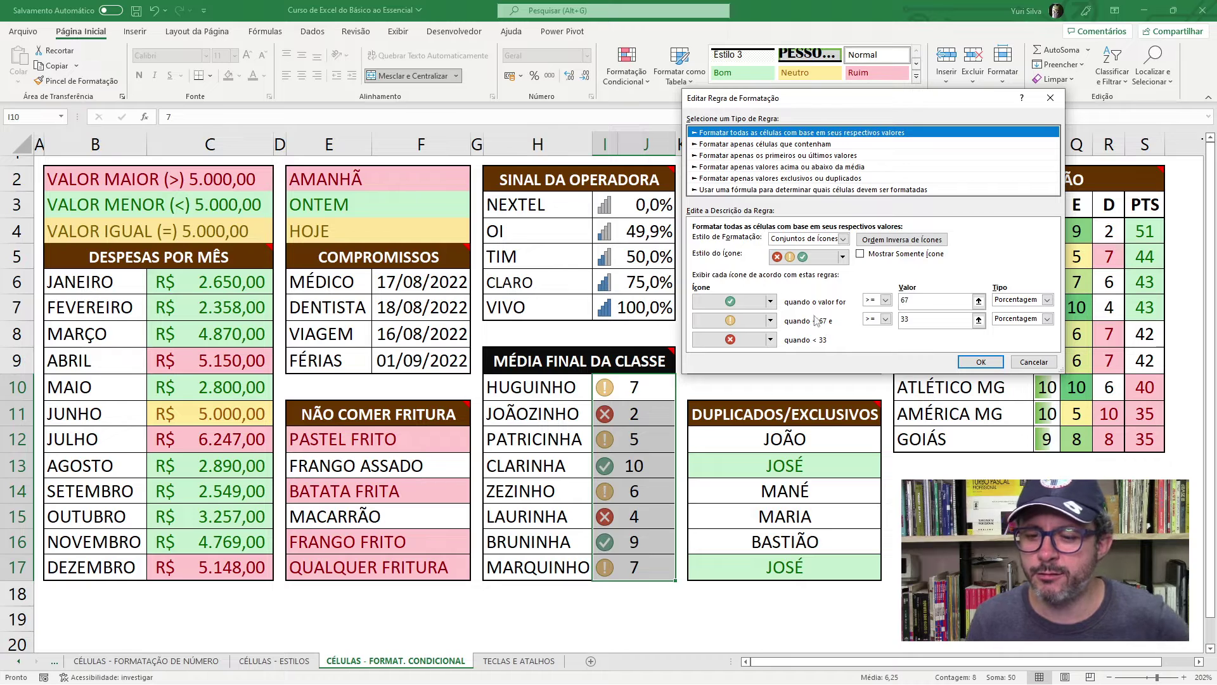
click(907, 302)
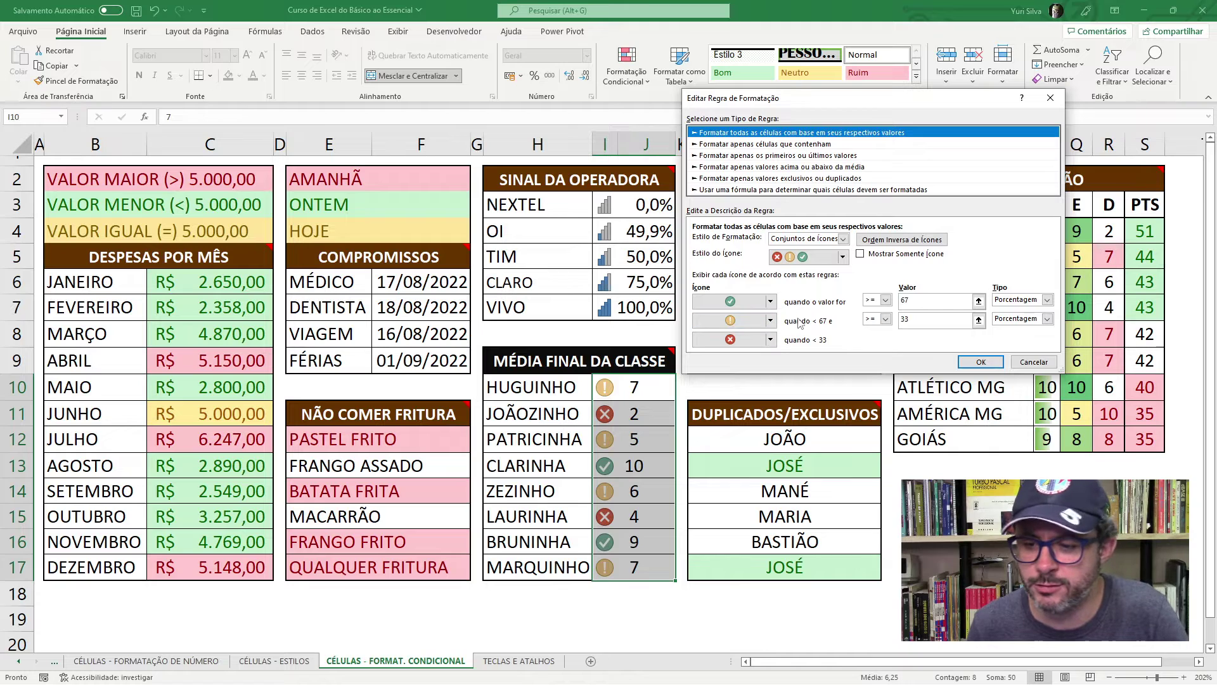
click(1047, 299)
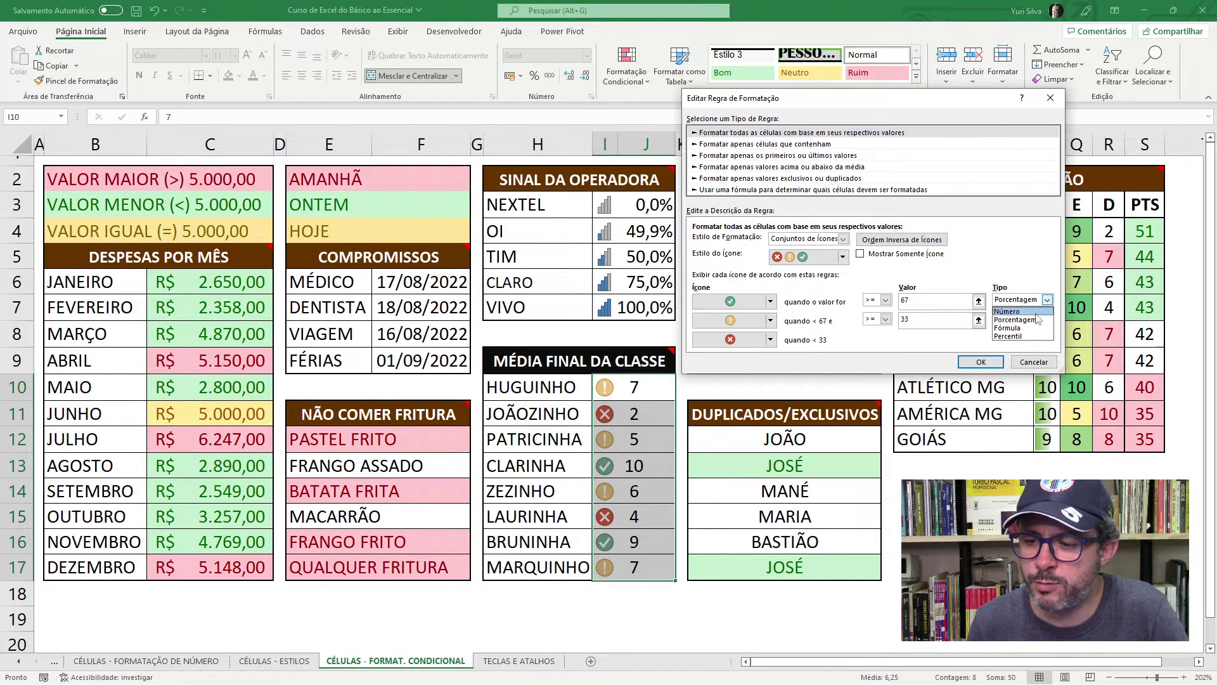
click(1014, 311)
click(1047, 318)
click(1027, 331)
Step: Set thresholds to >= 5 for the check and >= 3 for the exclamation, and apply
click(920, 298)
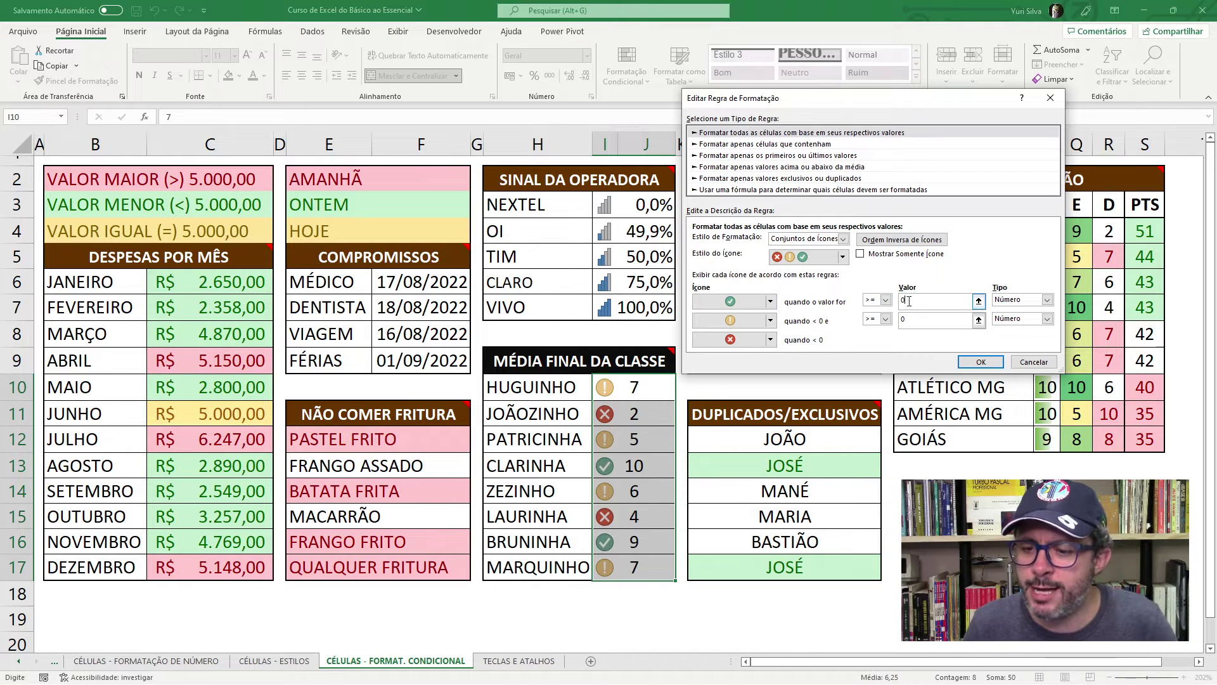
text(5)
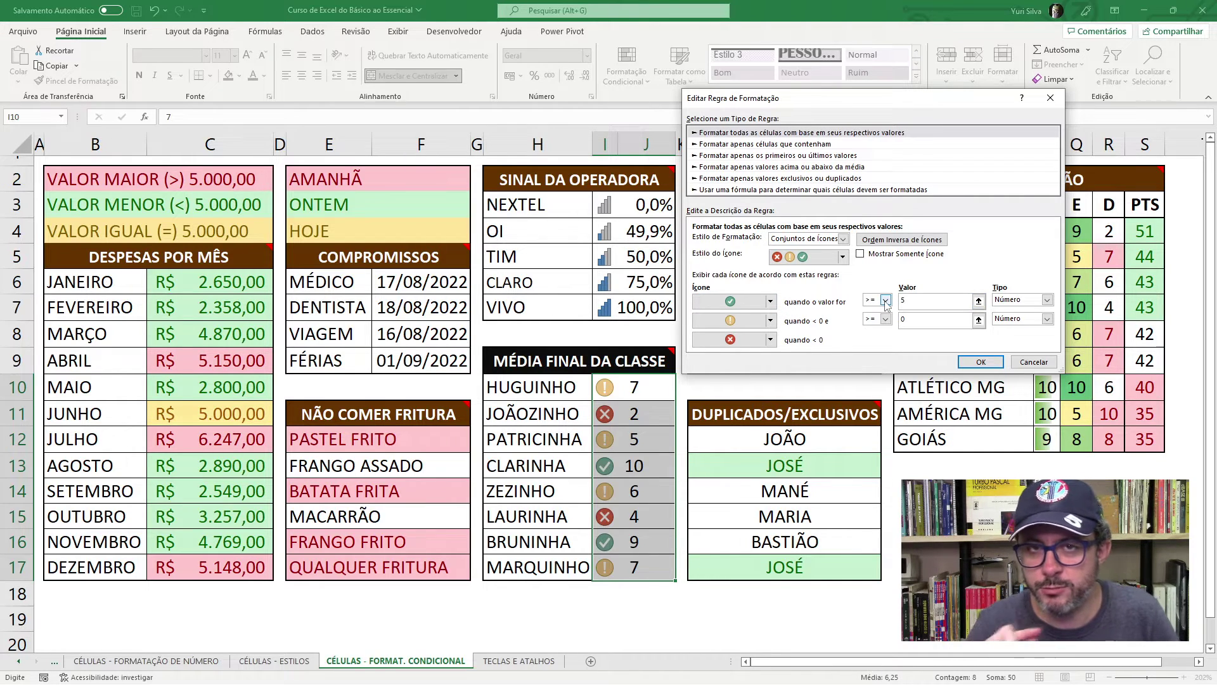
click(920, 318)
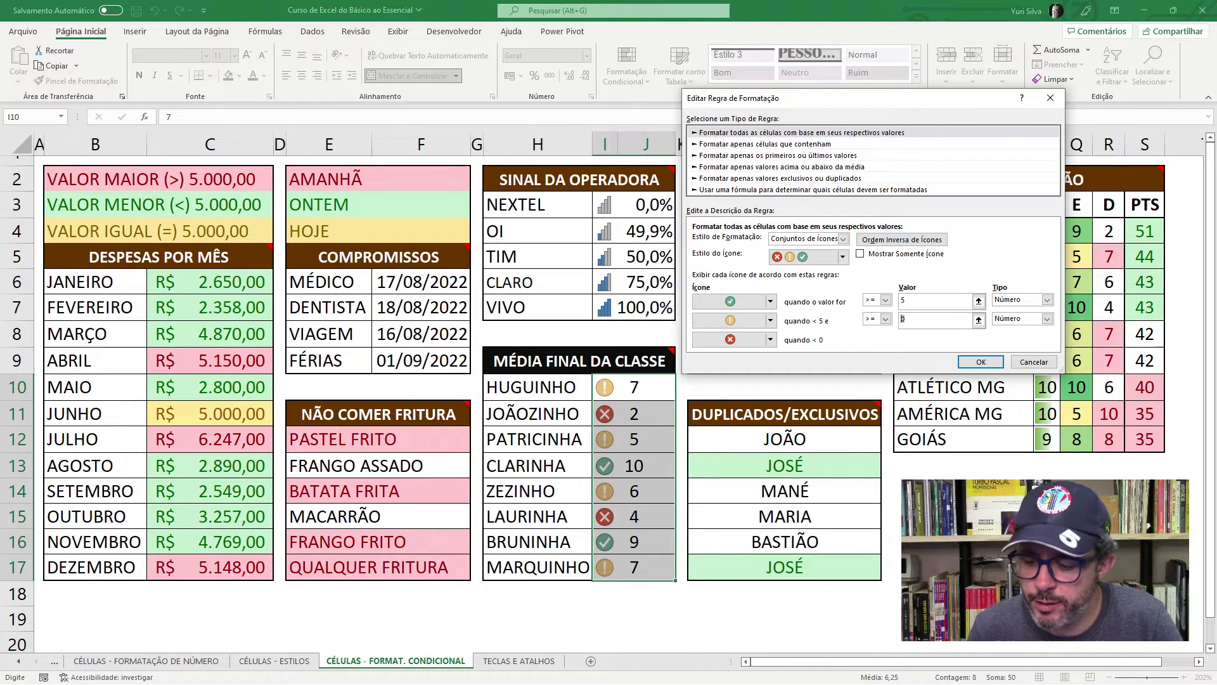
text(3)
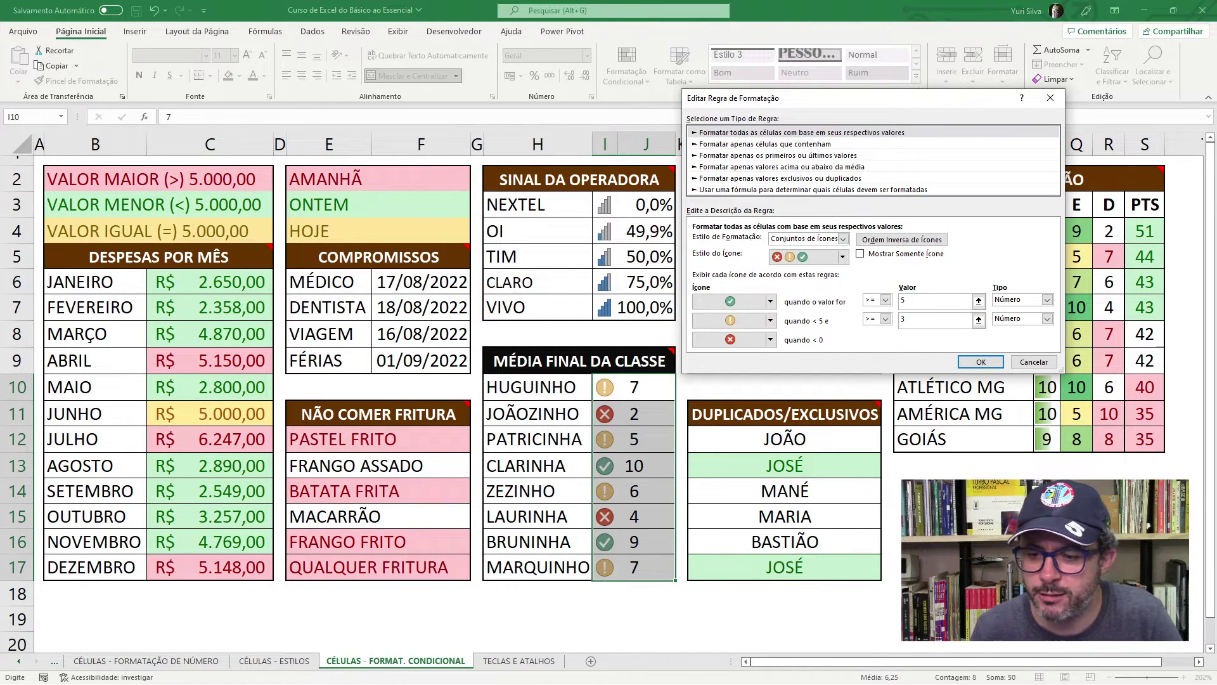
click(925, 300)
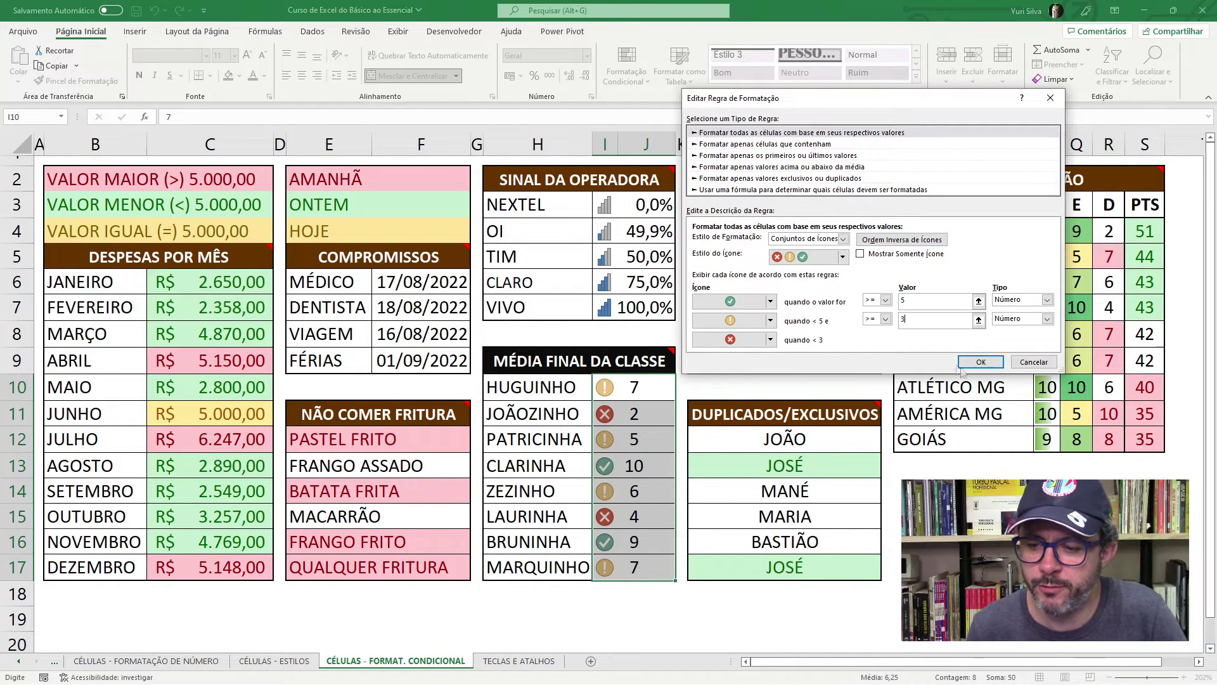
click(982, 362)
click(940, 256)
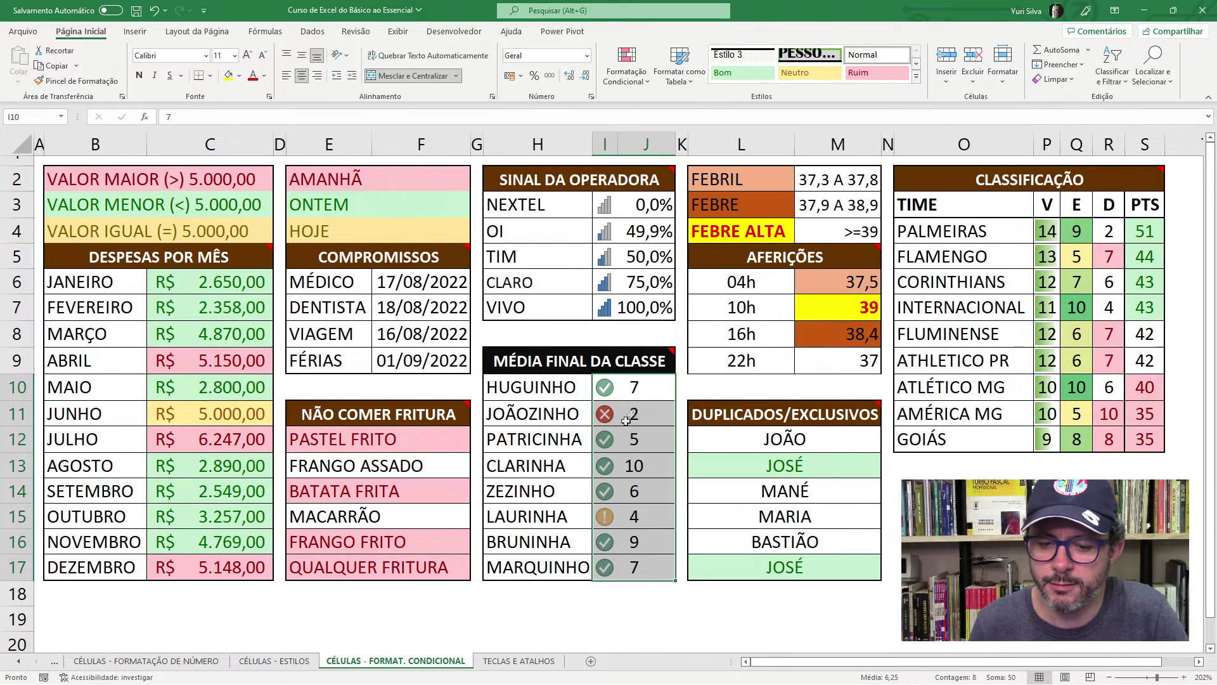
key(Down)
key(Down)
key(Down)
key(Down)
key(Down)
click(637, 389)
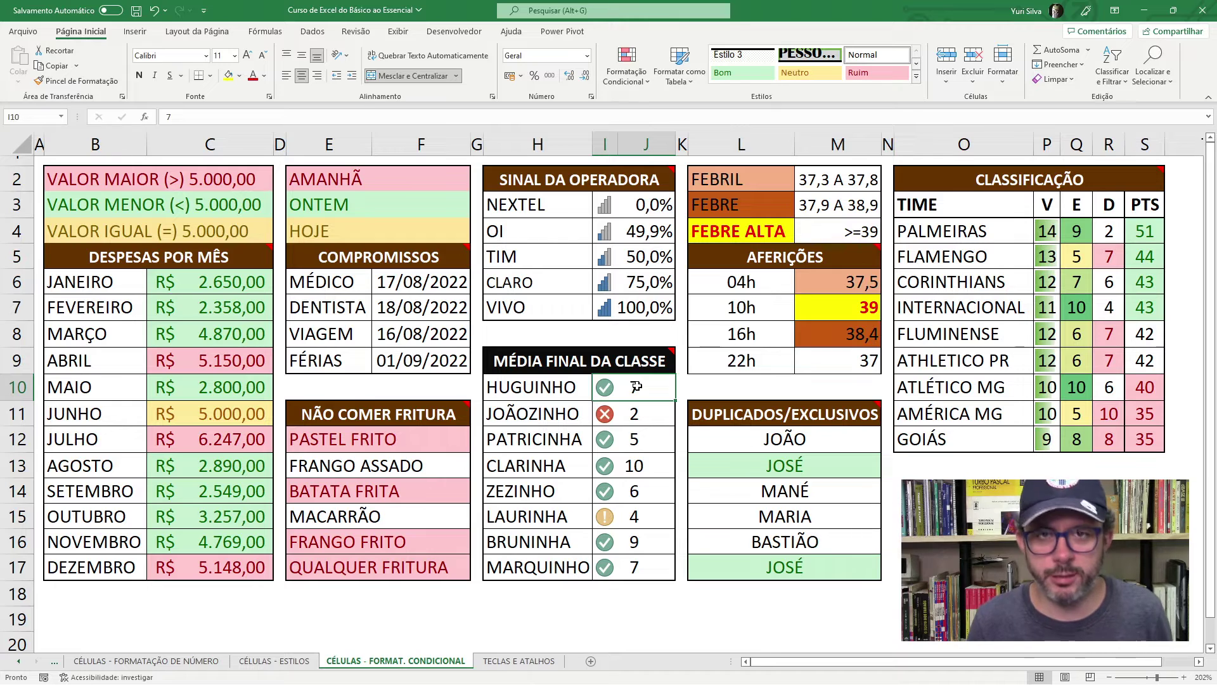
click(645, 413)
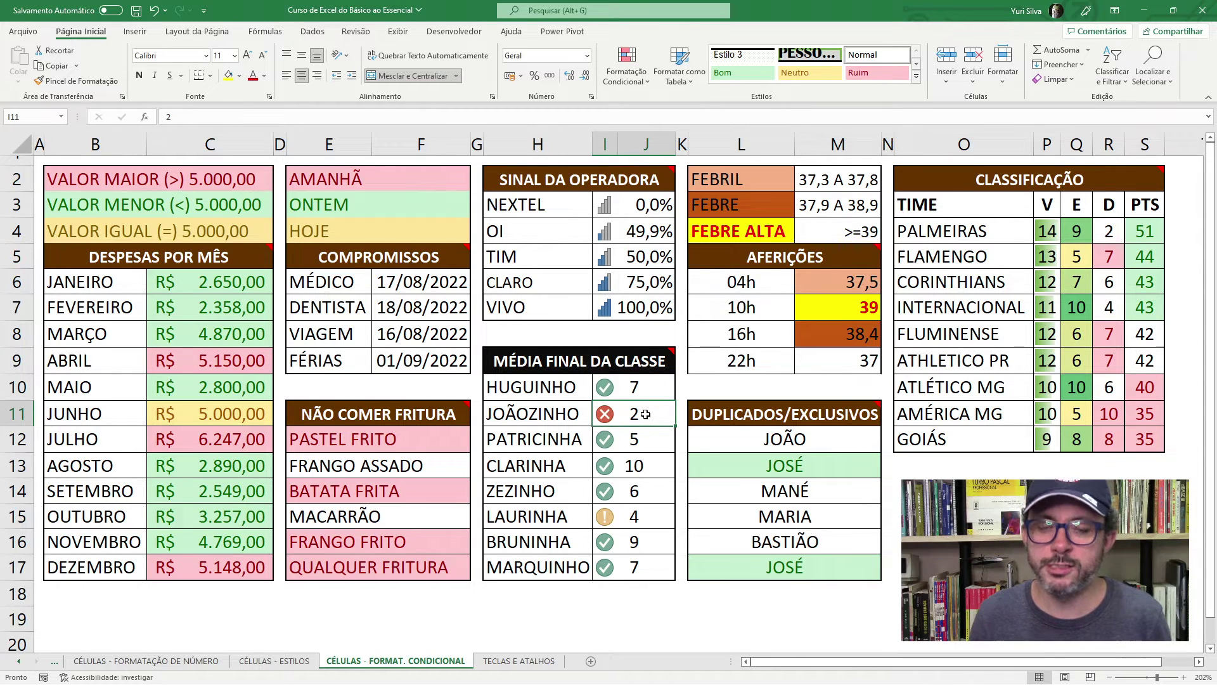
mouse_move(662, 360)
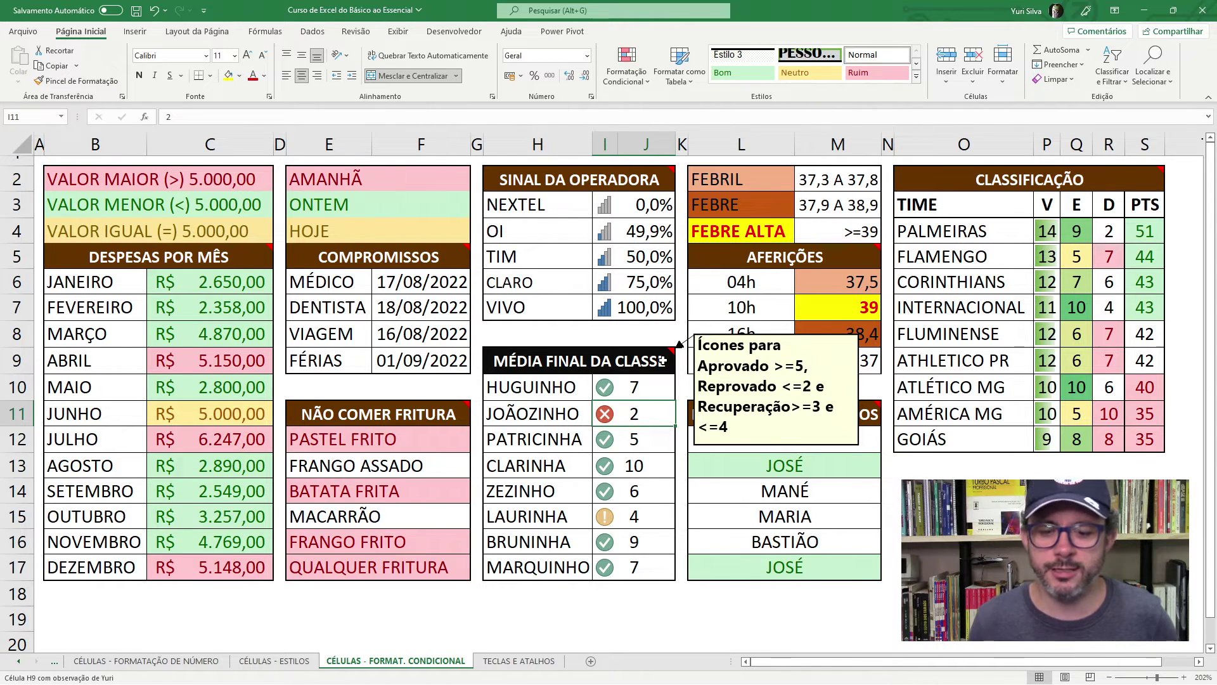
click(613, 447)
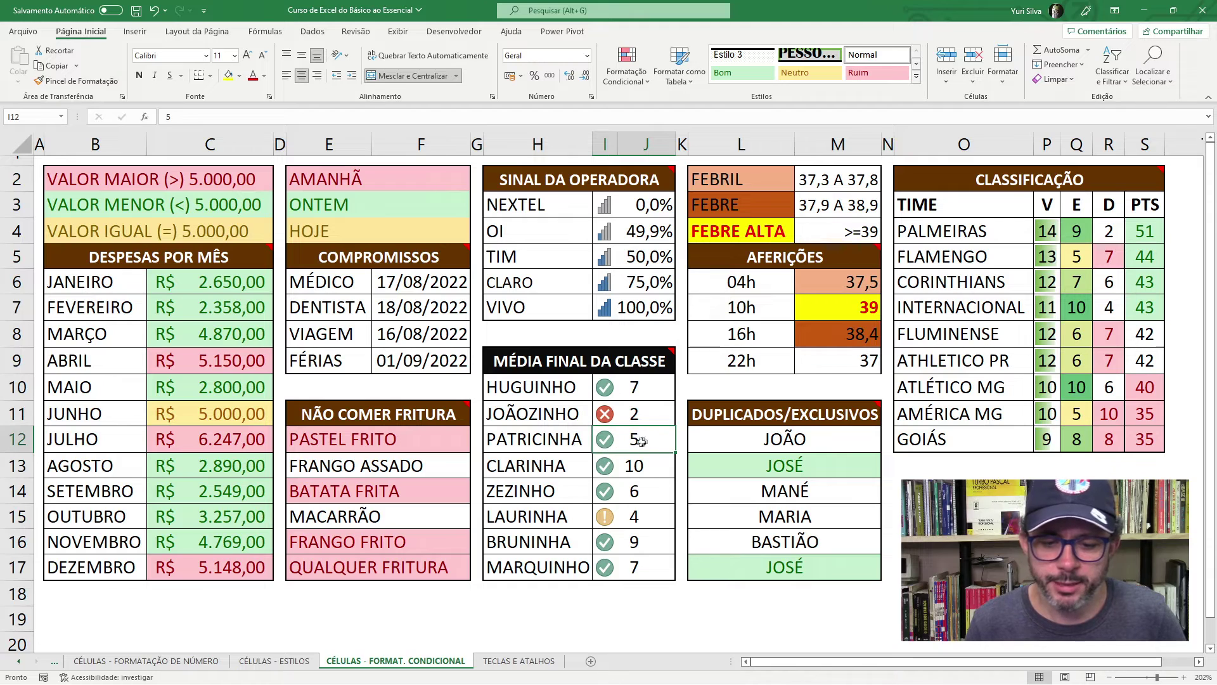
click(642, 466)
click(637, 493)
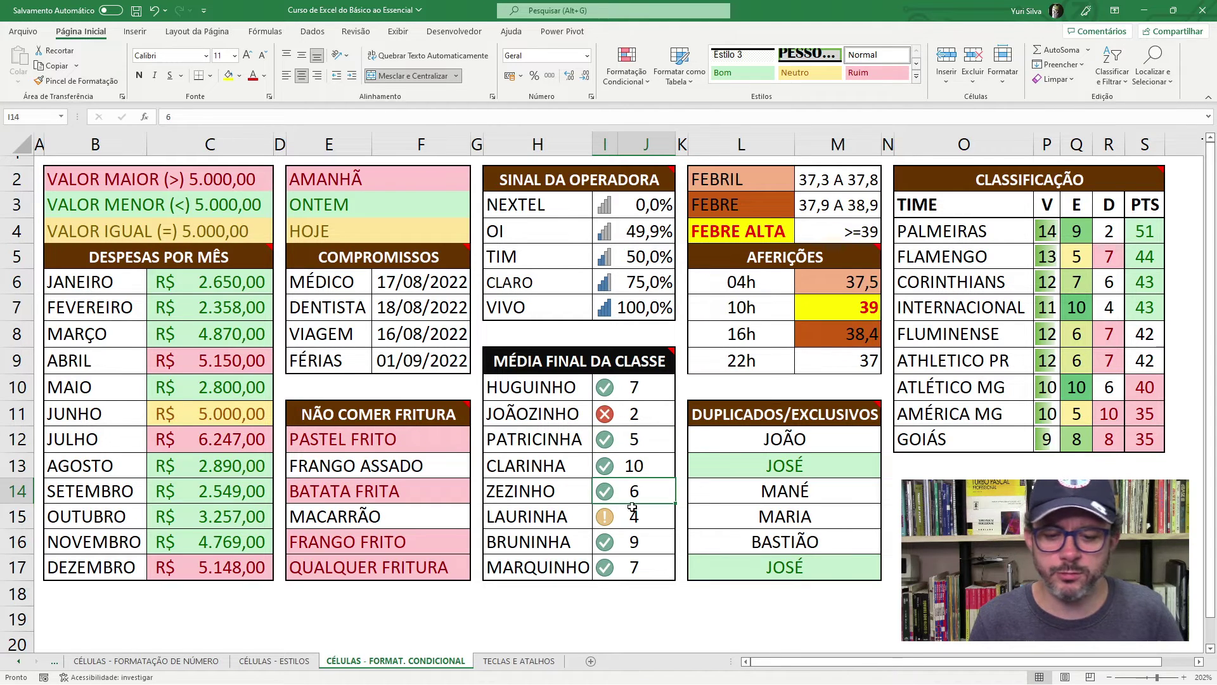
click(616, 520)
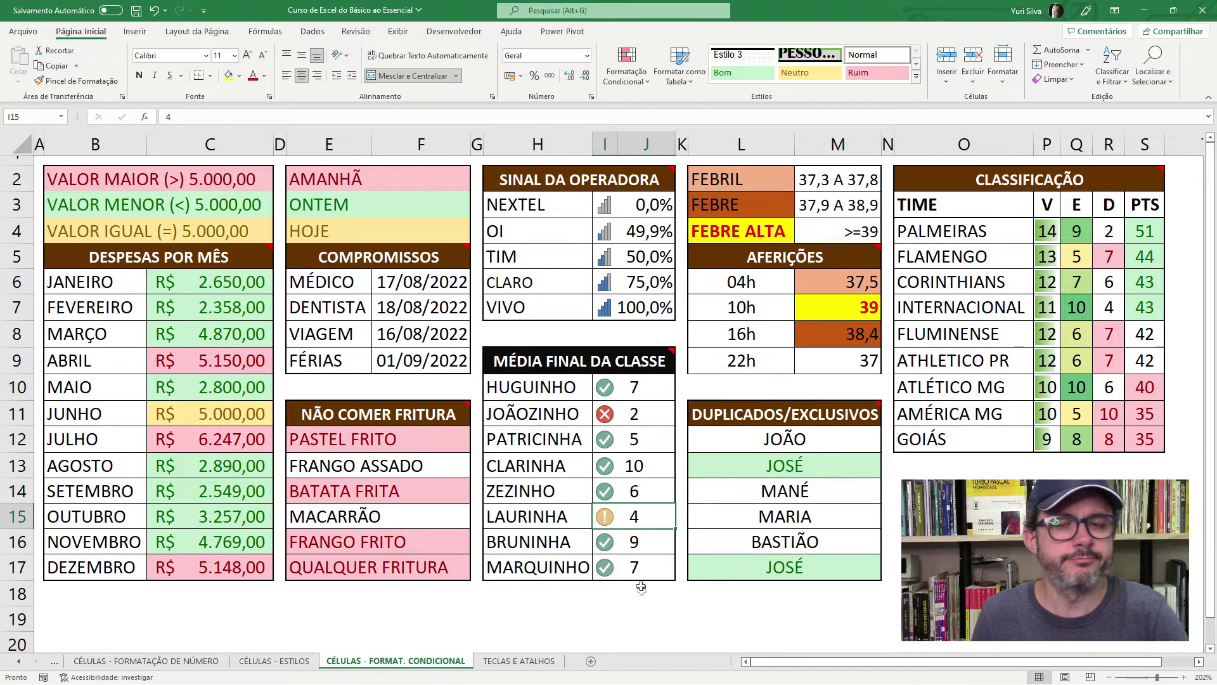
click(644, 469)
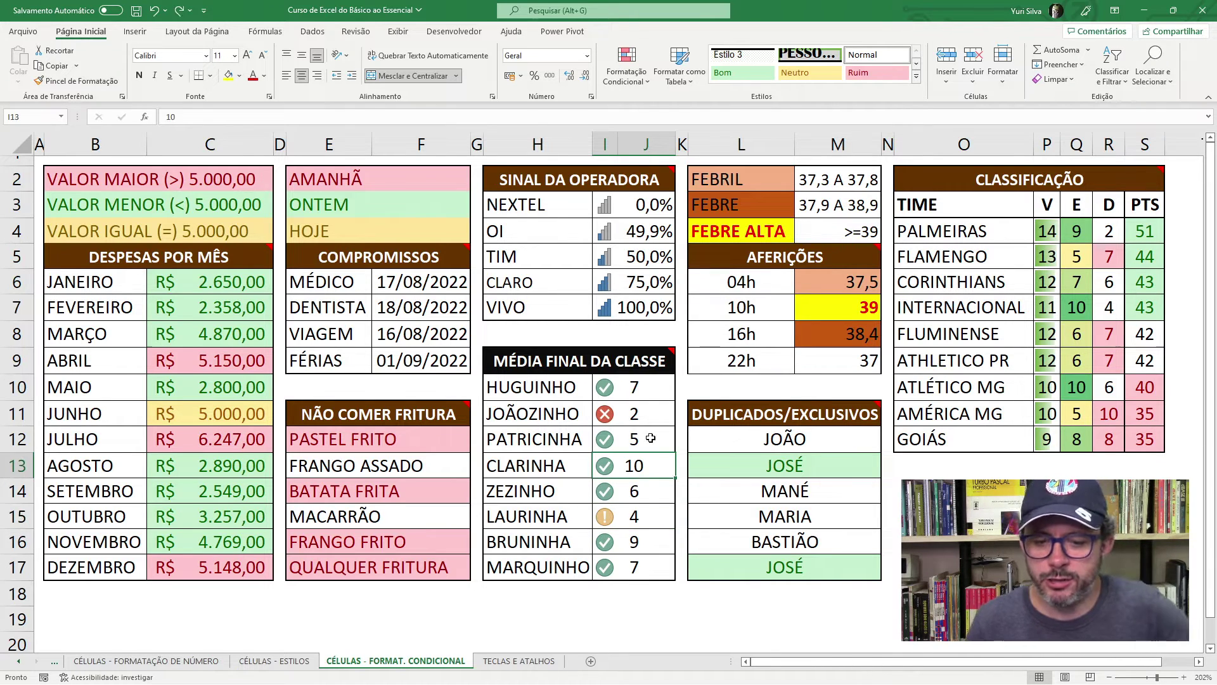
mouse_move(634, 385)
mouse_down()
mouse_move(647, 412)
mouse_move(653, 561)
mouse_up()
click(626, 390)
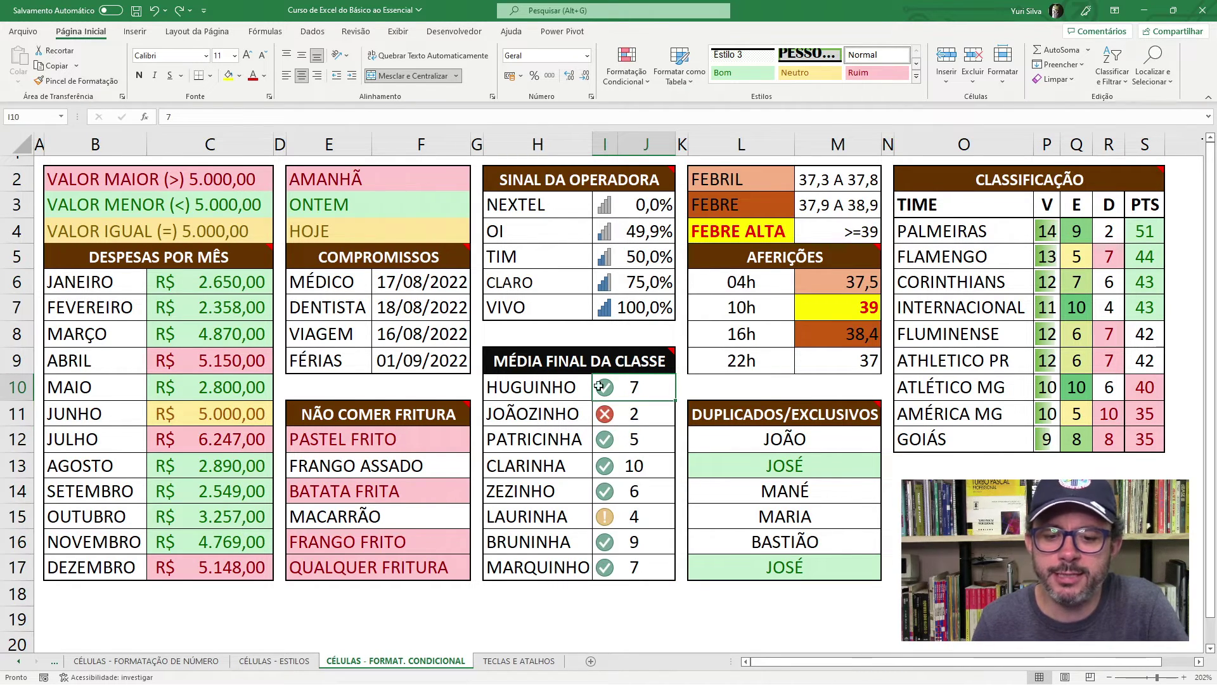
key(ctrl+shift+Down)
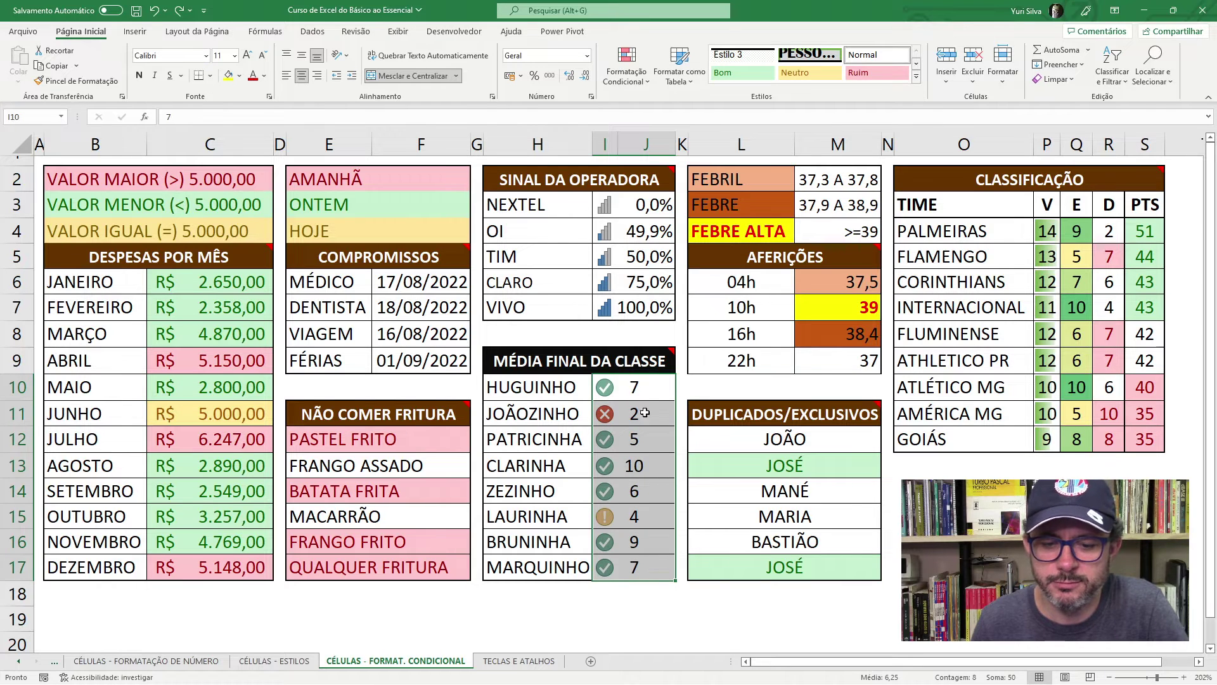
click(532, 389)
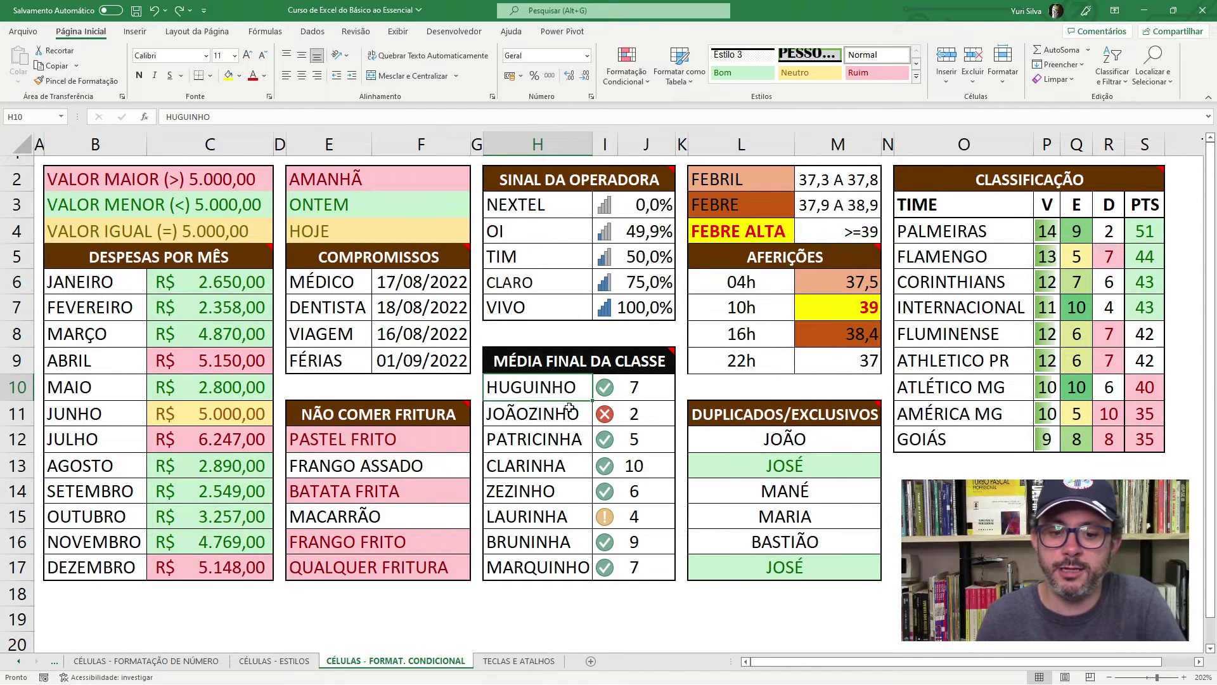
click(569, 409)
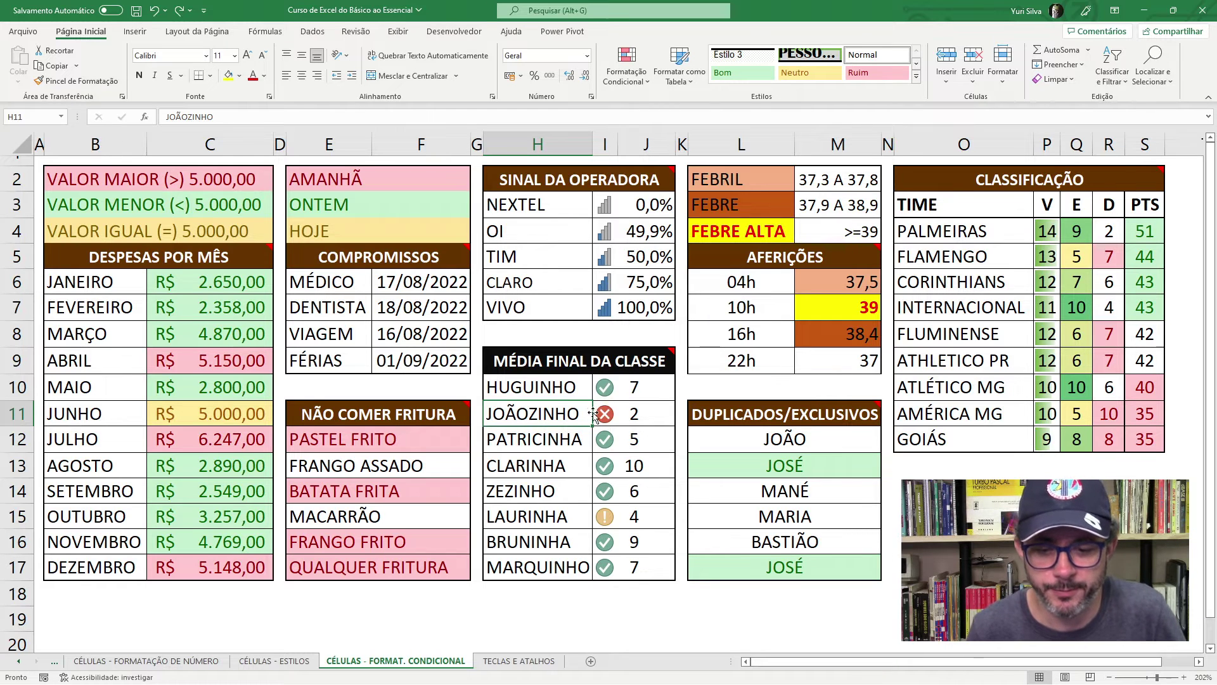
click(618, 392)
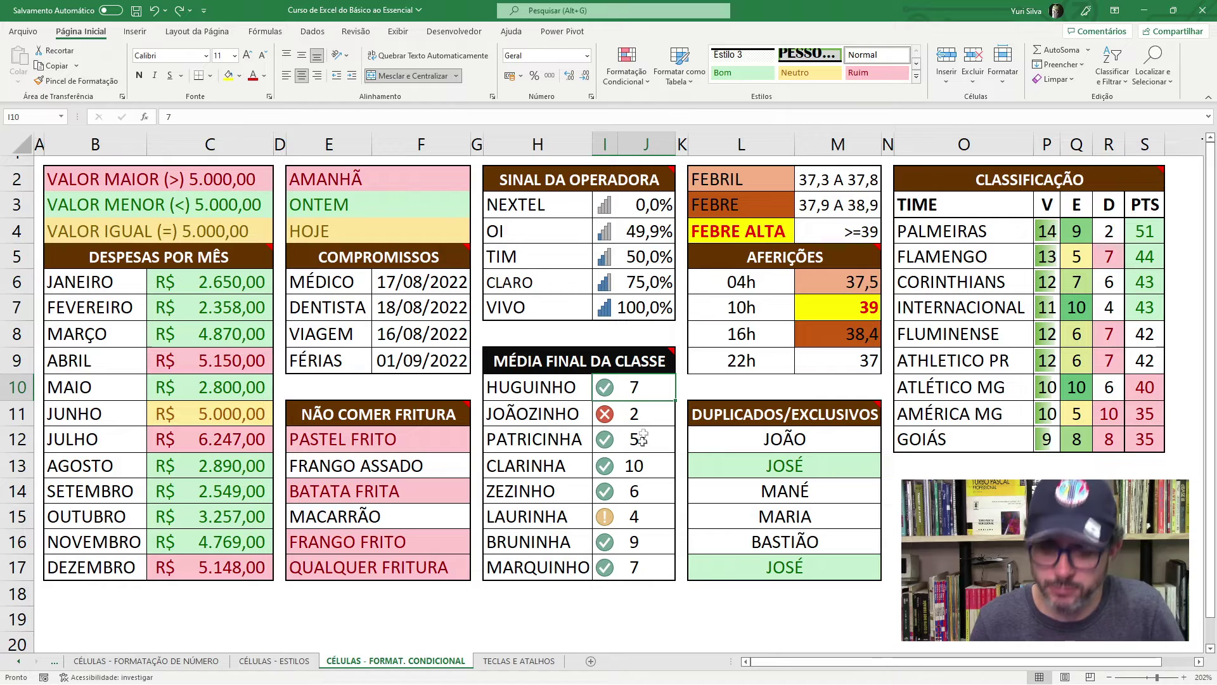
Step: Enable Mostrar Somente Ícone on the I10:J17 icon-set rule
drag(639, 388, 643, 558)
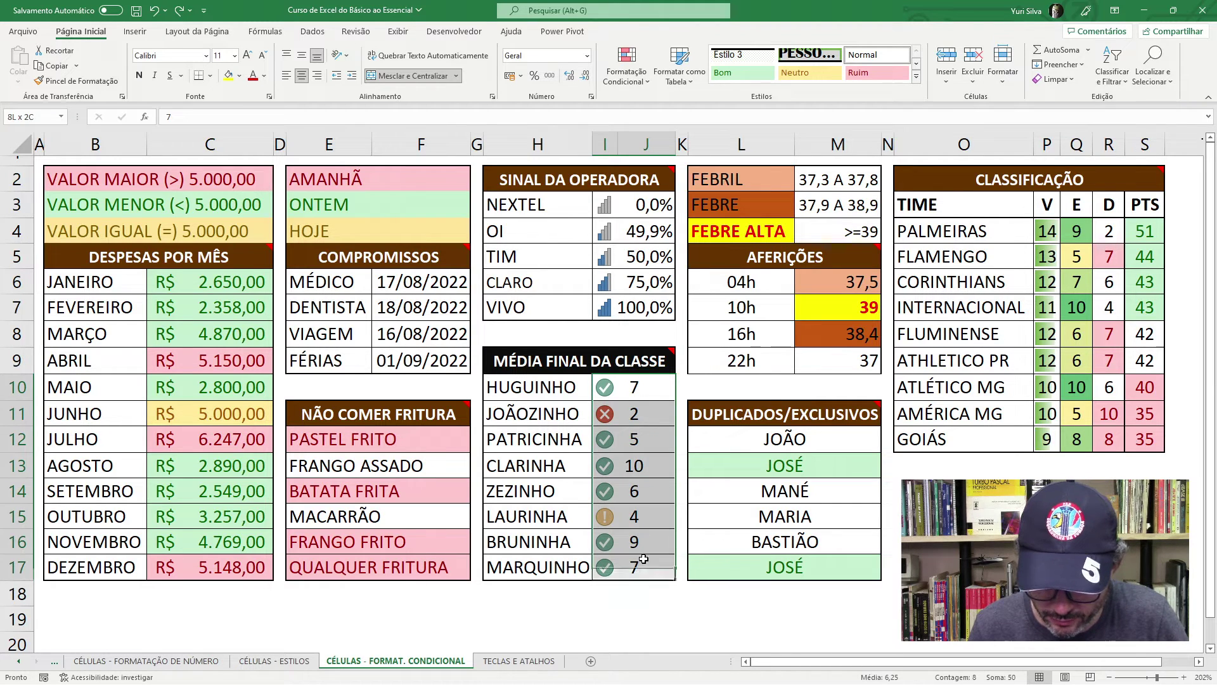
click(627, 71)
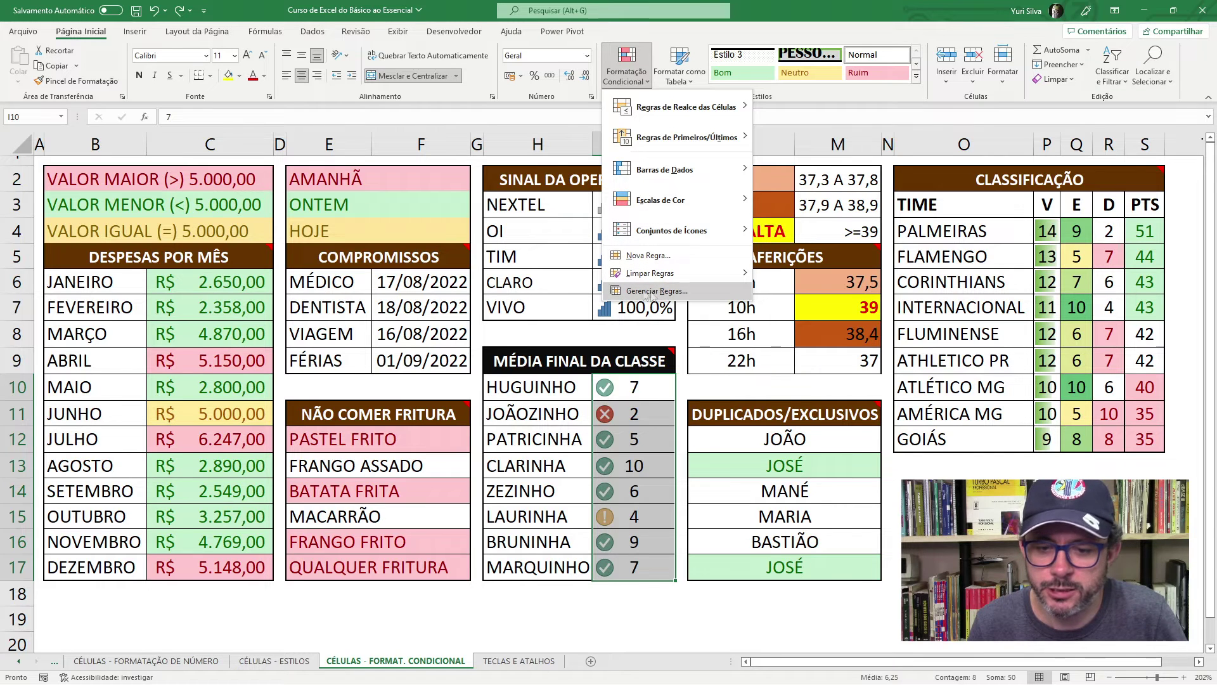
click(637, 291)
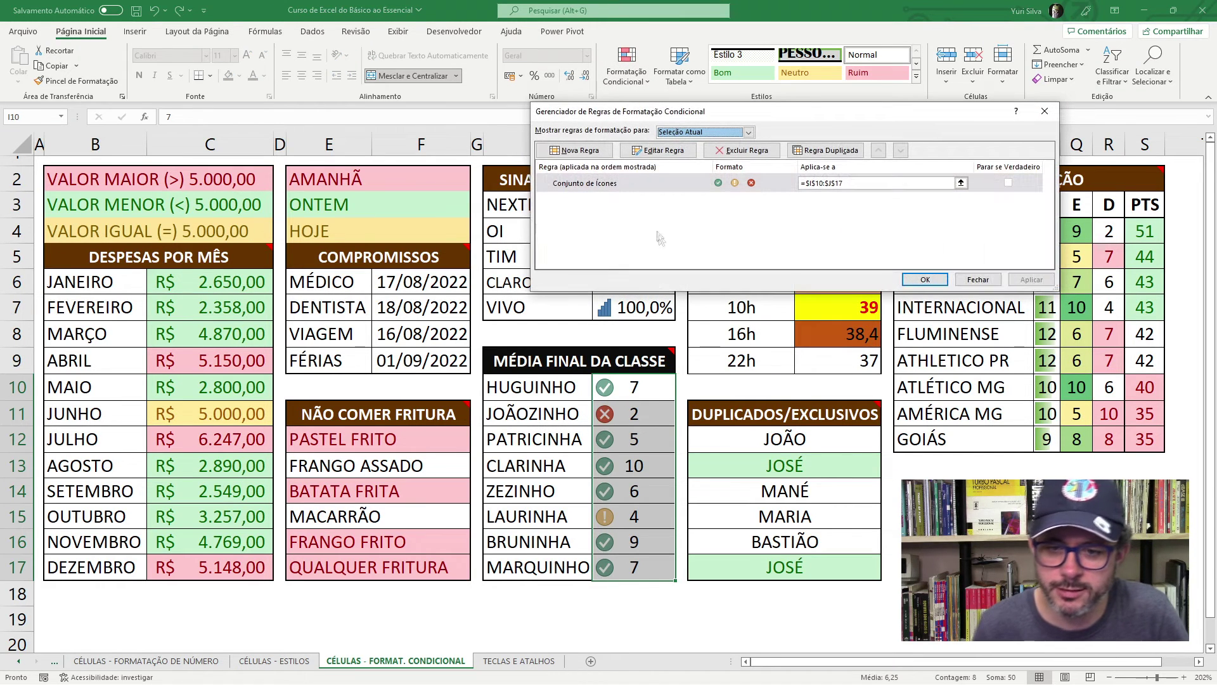
double_click(656, 183)
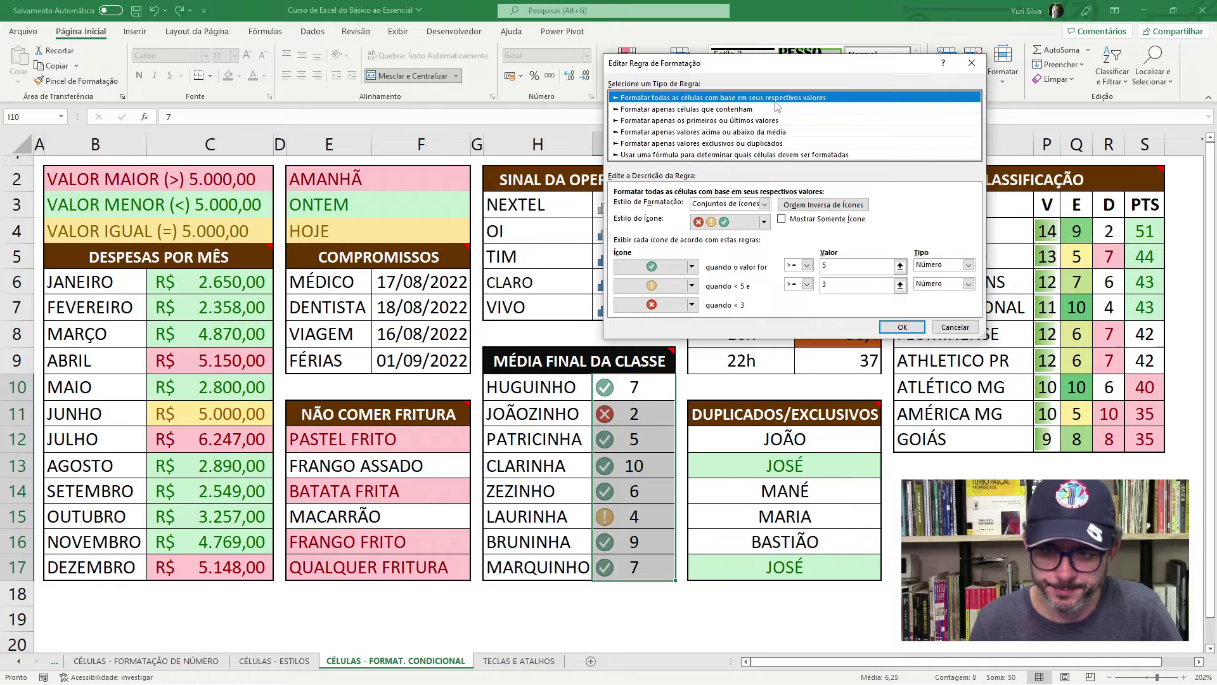
drag(796, 68, 798, 111)
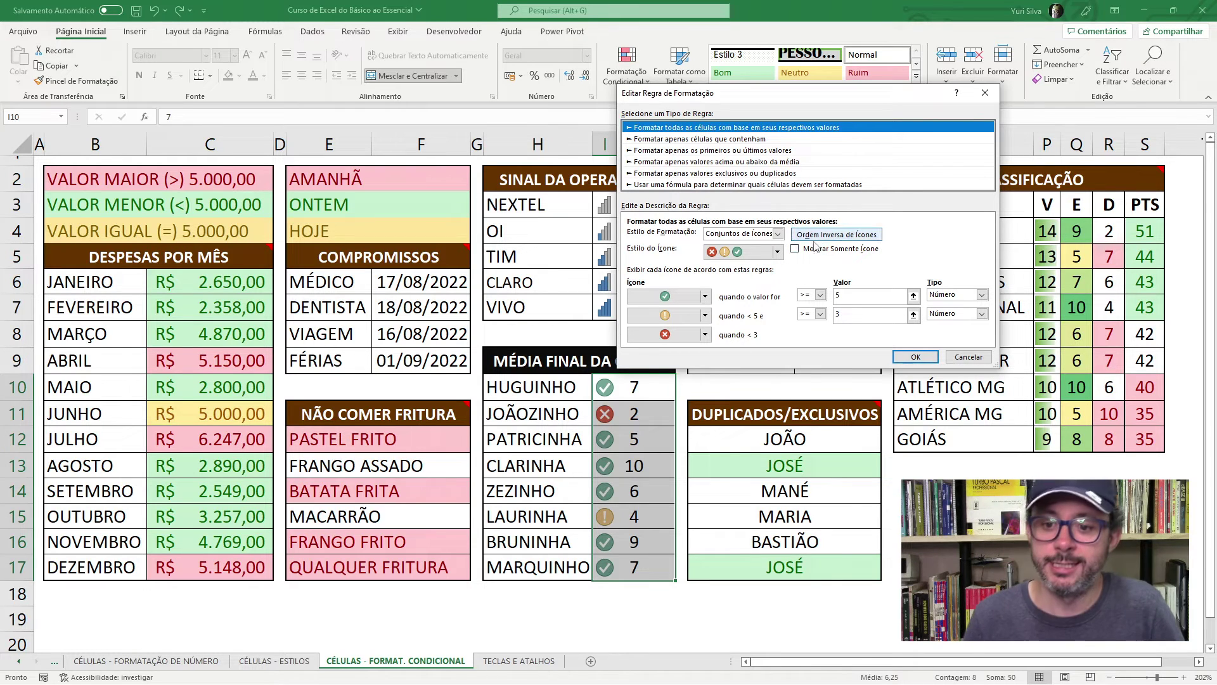
click(796, 248)
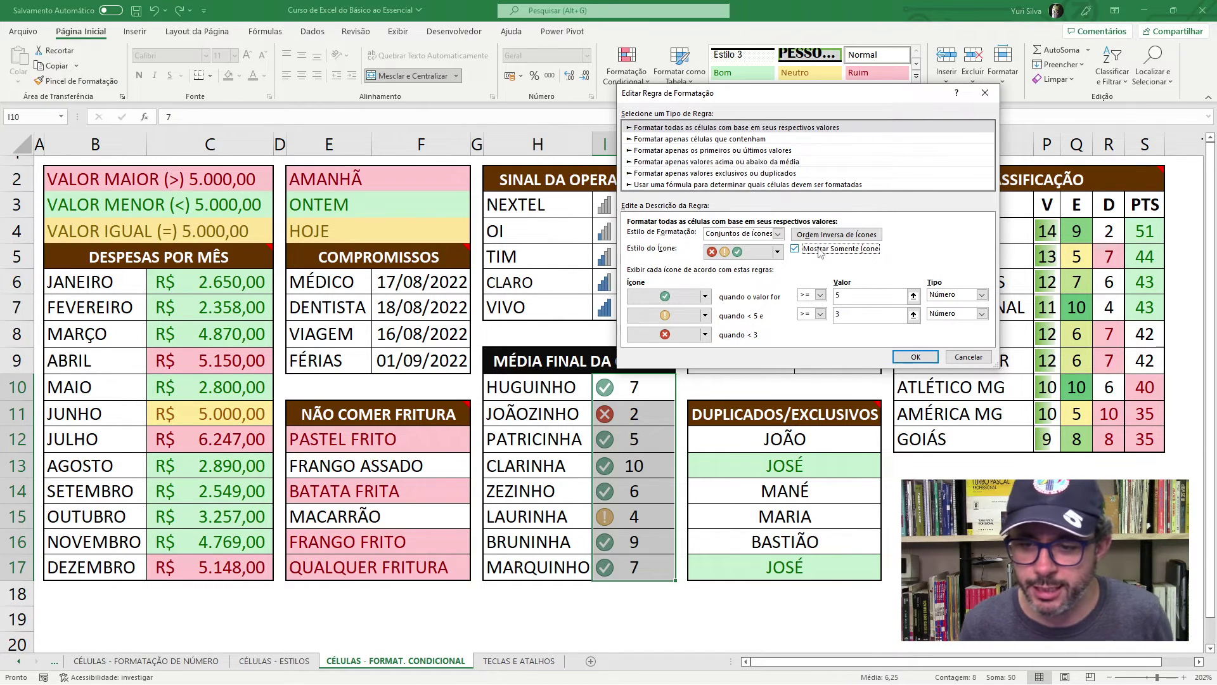
click(916, 357)
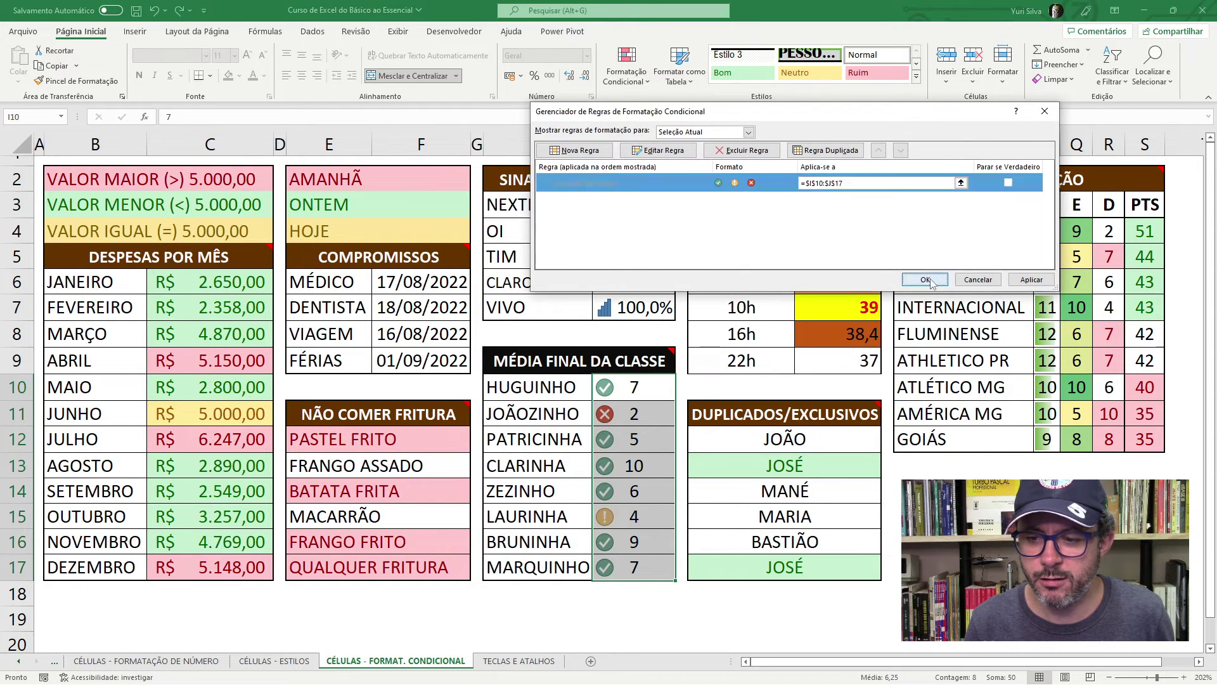
click(925, 279)
Step: Close the rules manager so grades show only icons, then select PATRICINHA's grade
click(653, 382)
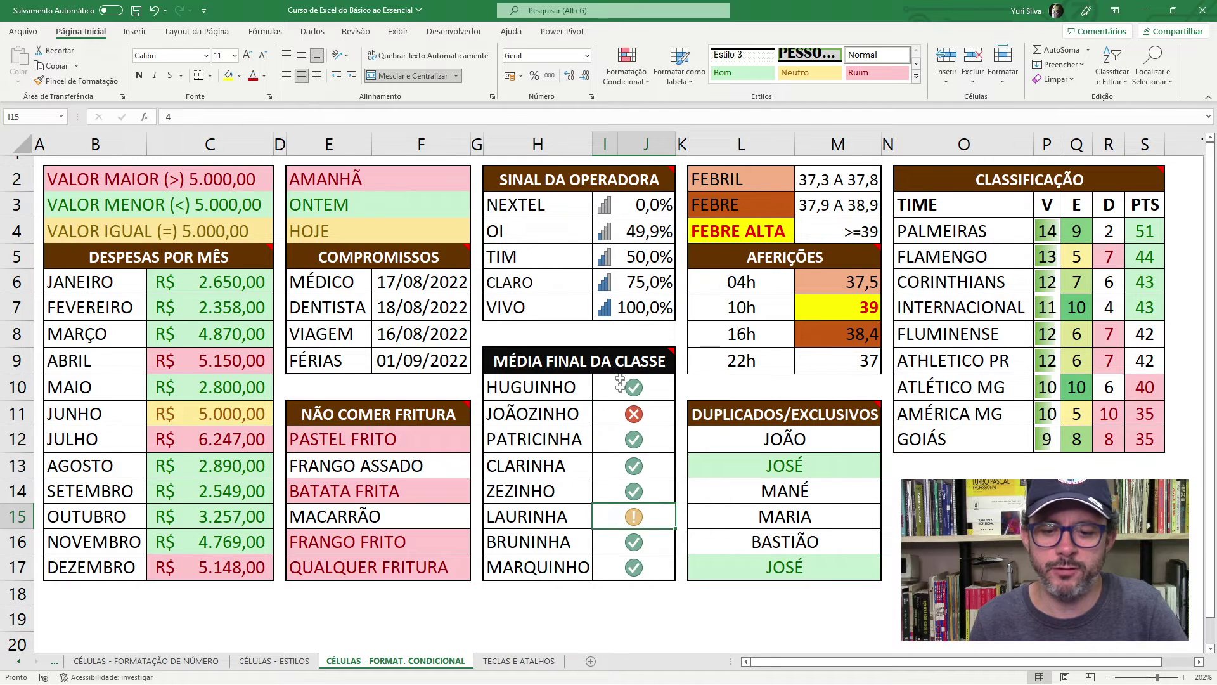
key(Down)
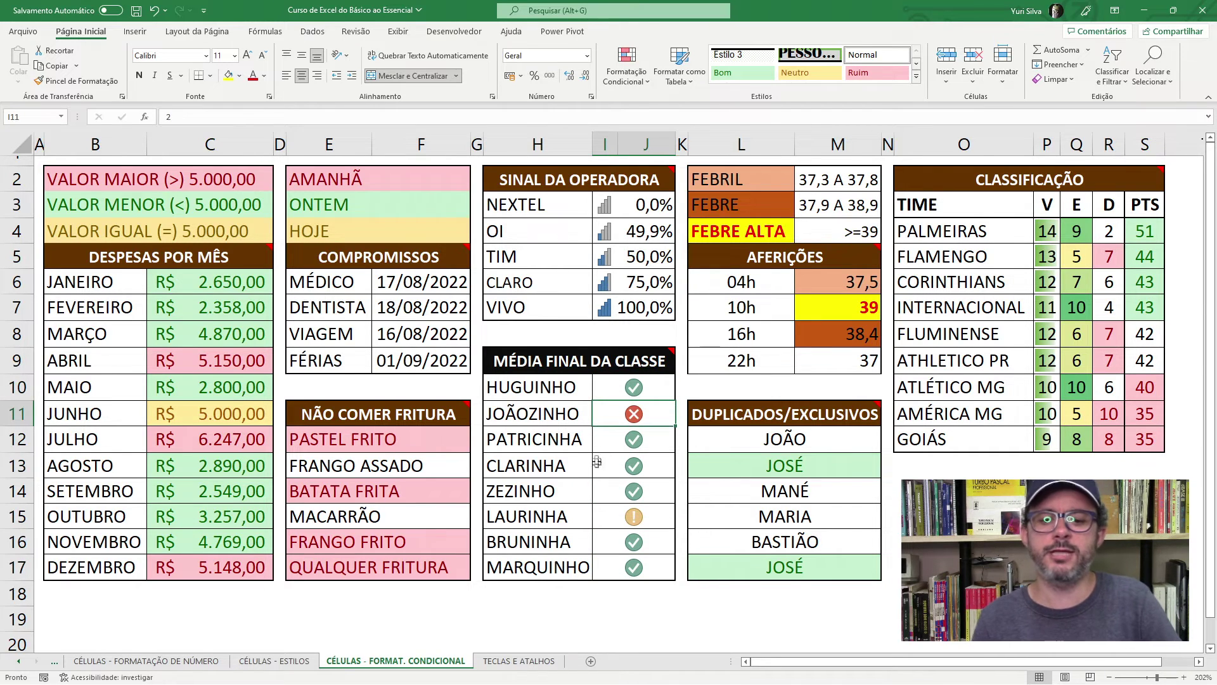
click(611, 444)
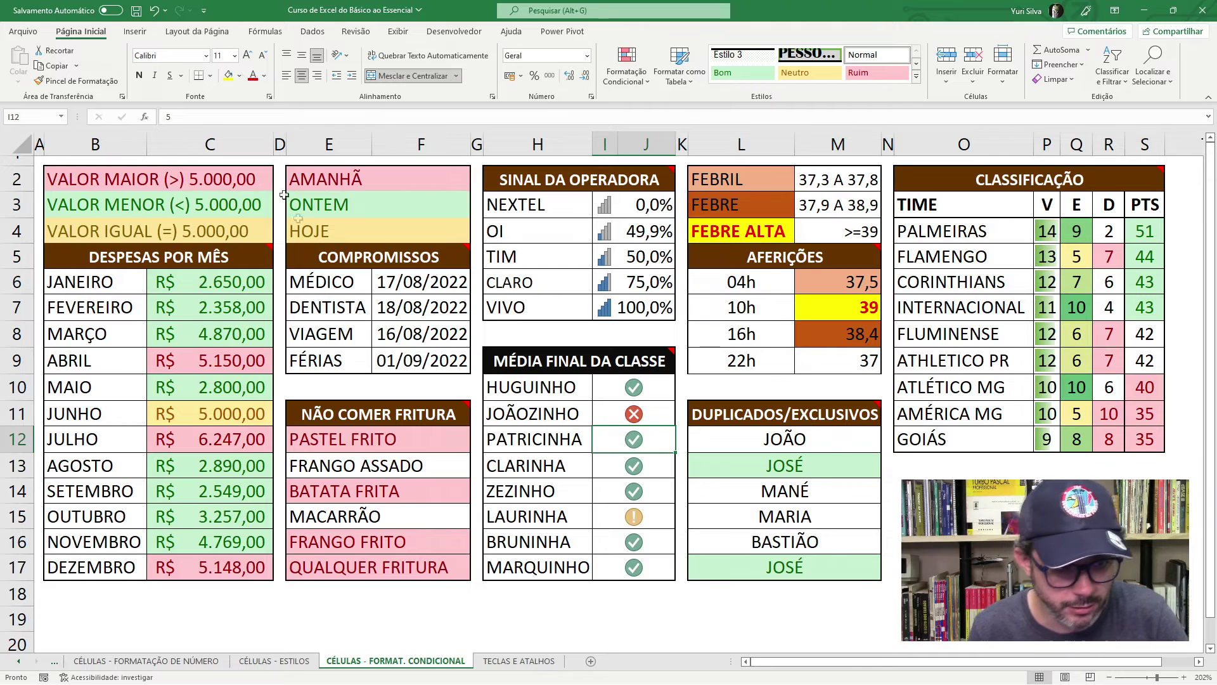
Step: Change PATRICINHA's grade to 0, then to 10, watching the icon update
click(188, 123)
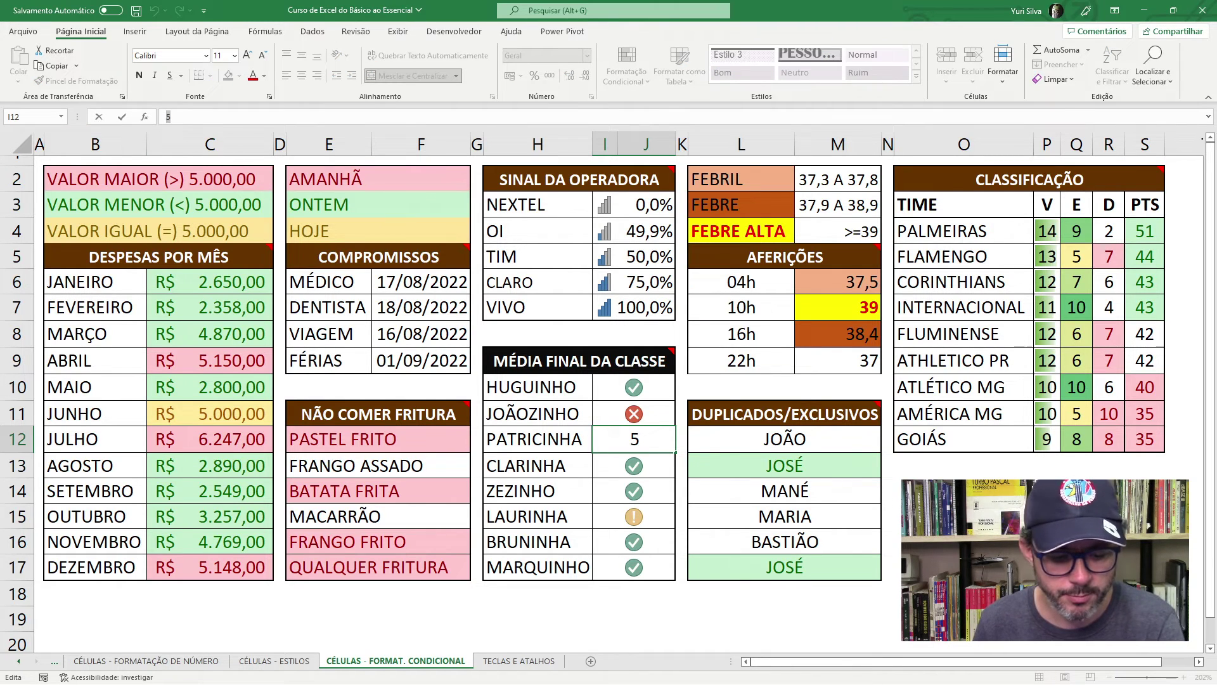
text(0)
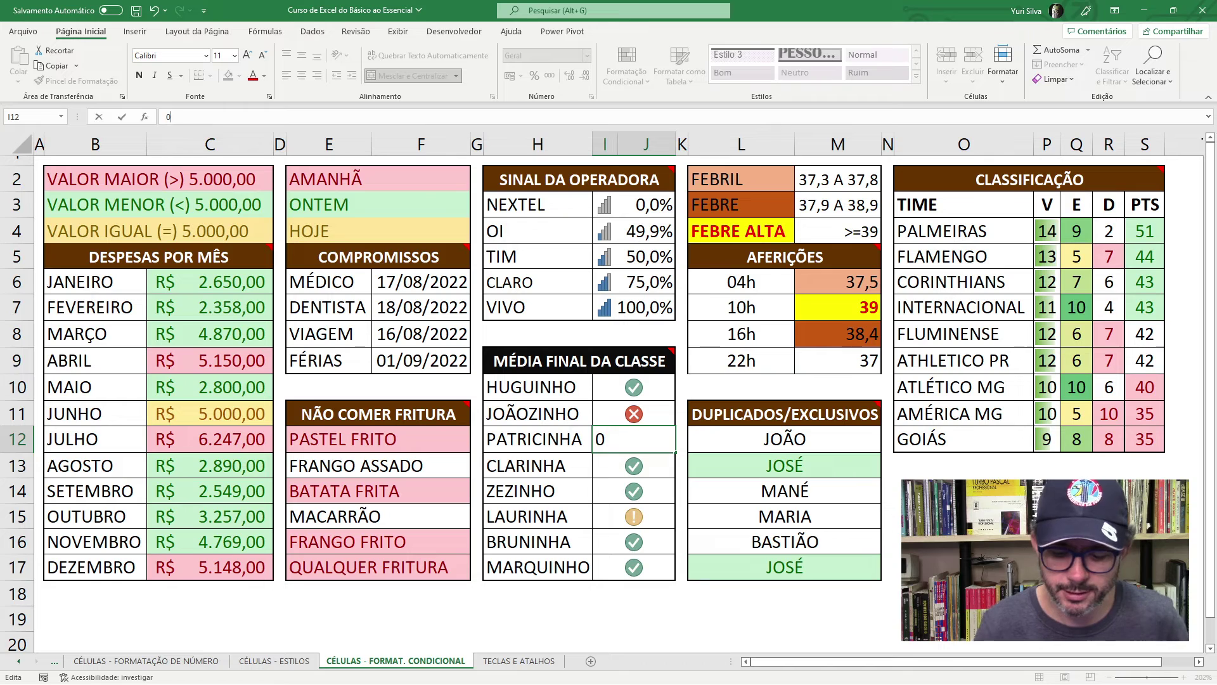
key(Return)
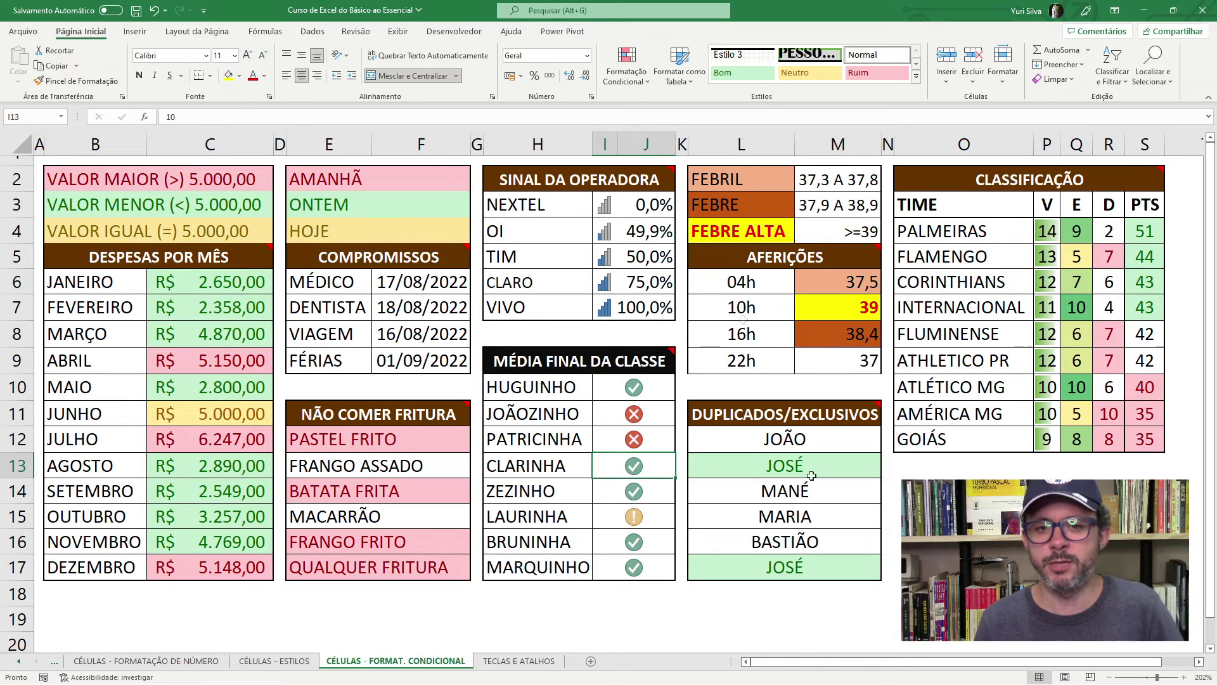
click(600, 445)
text(10)
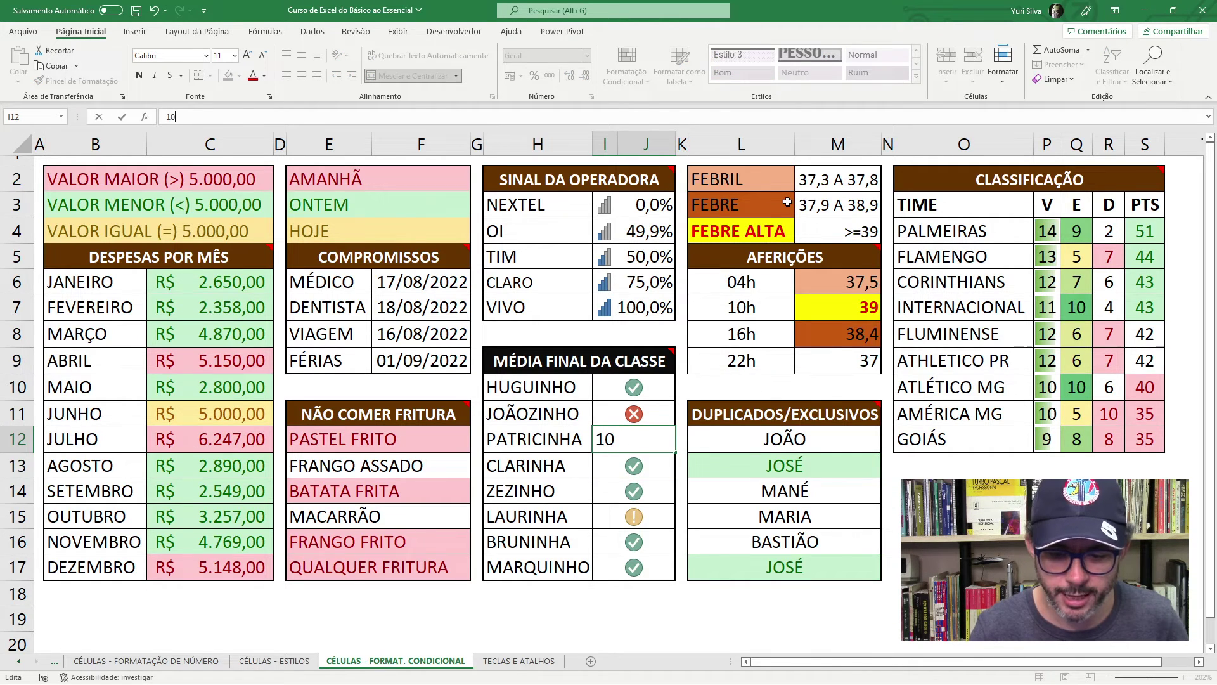
key(Return)
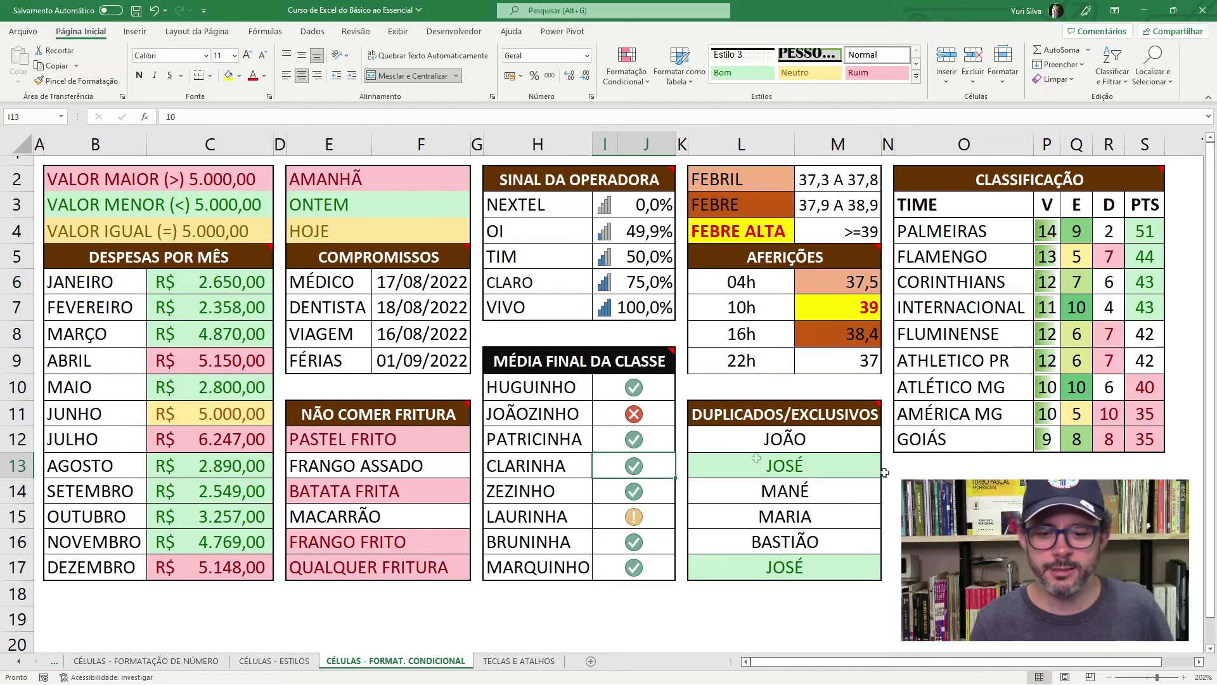
click(607, 446)
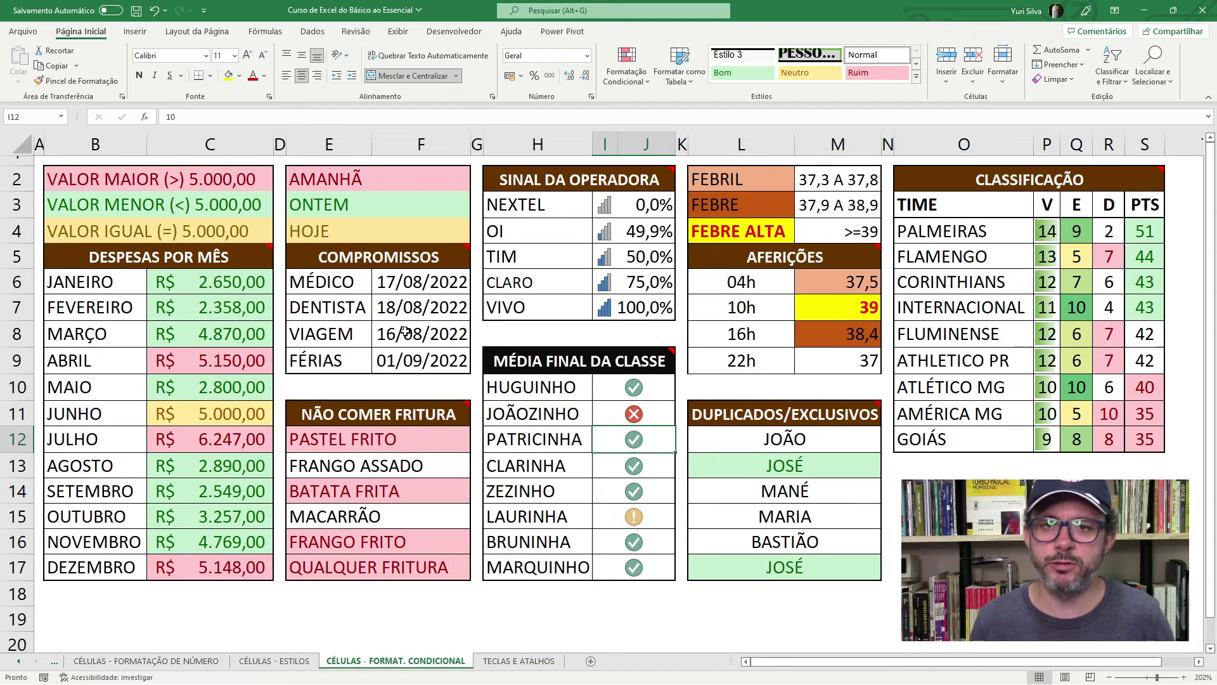
click(370, 182)
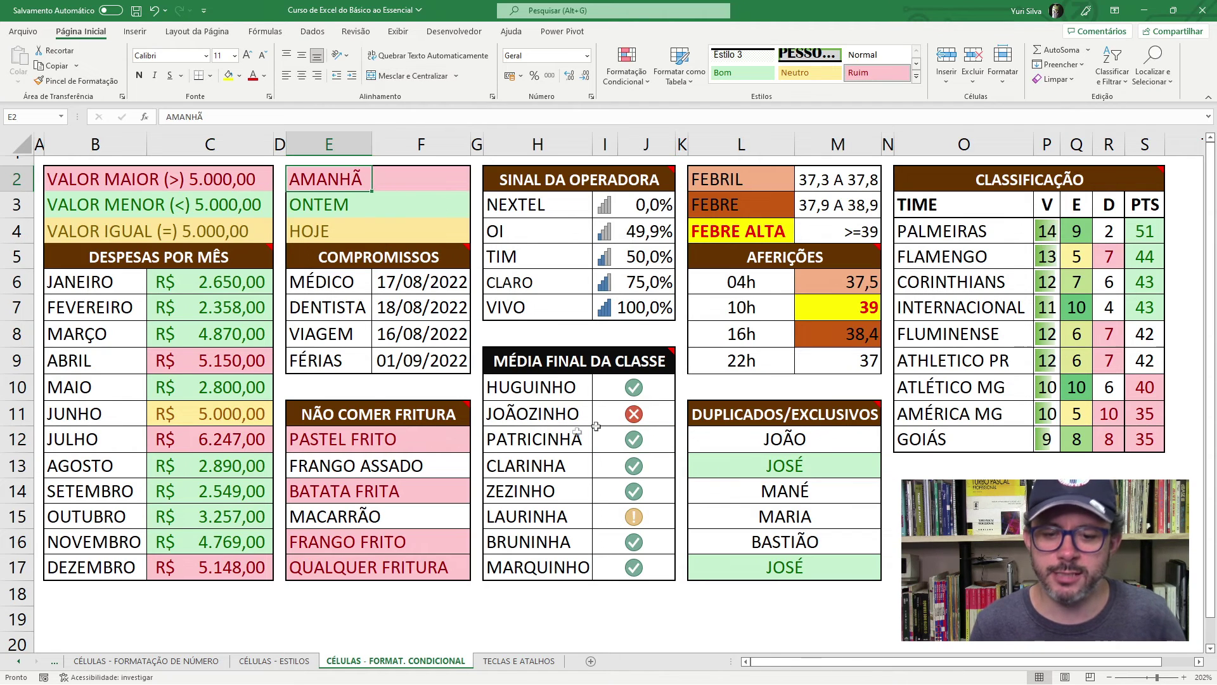
drag(532, 366, 561, 551)
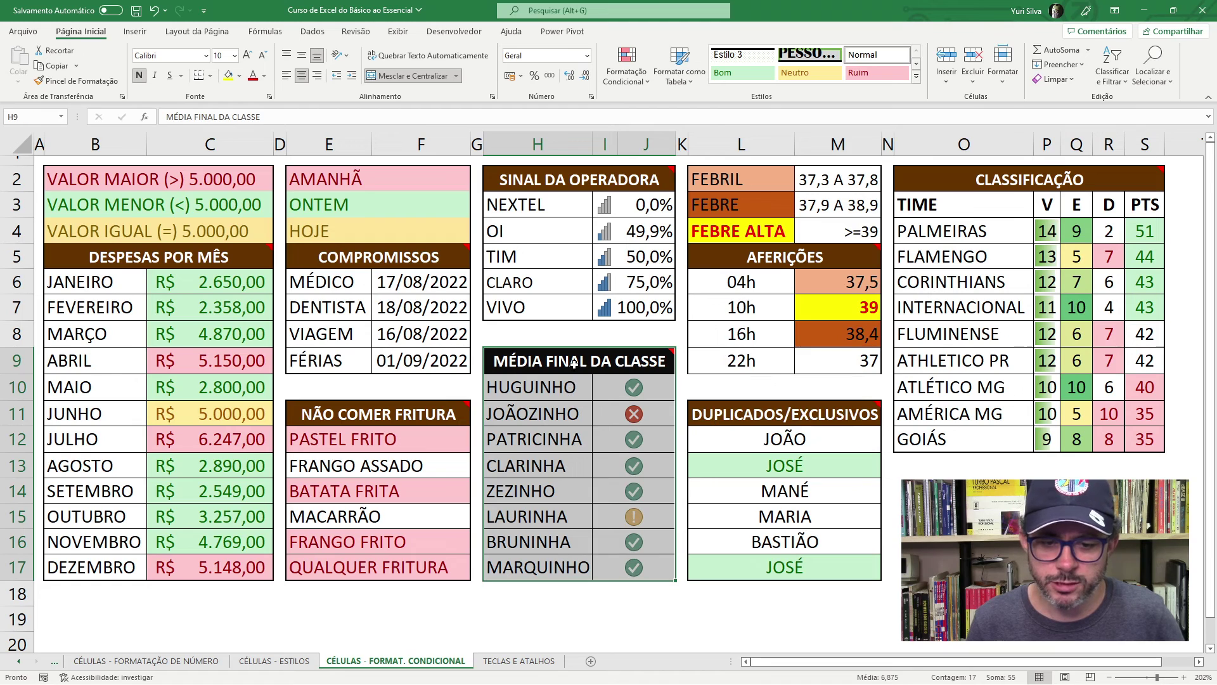
click(574, 363)
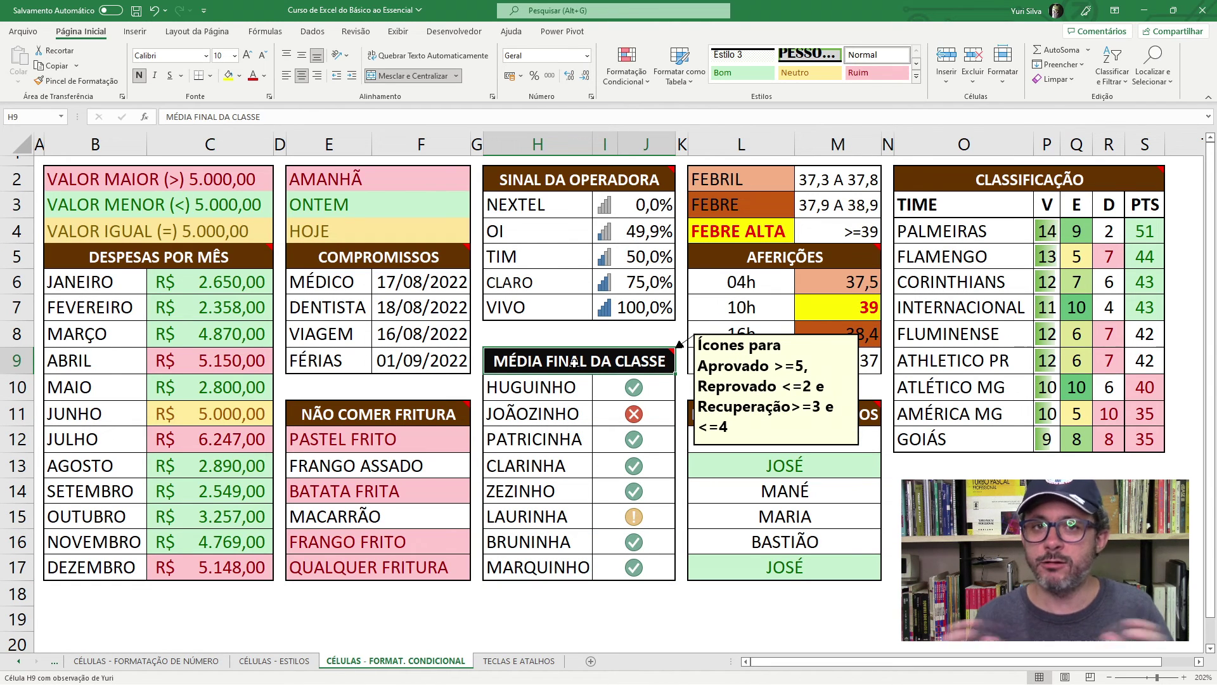